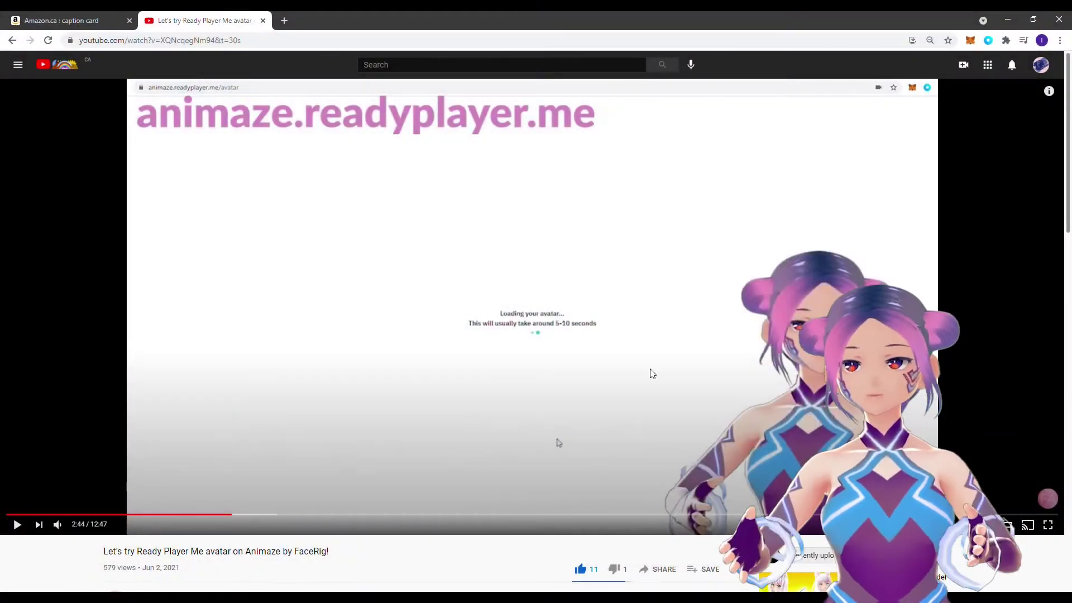
Start playing the YouTube tutorial on trying a Ready Player Me avatar in Animaze.
left_click(567, 363)
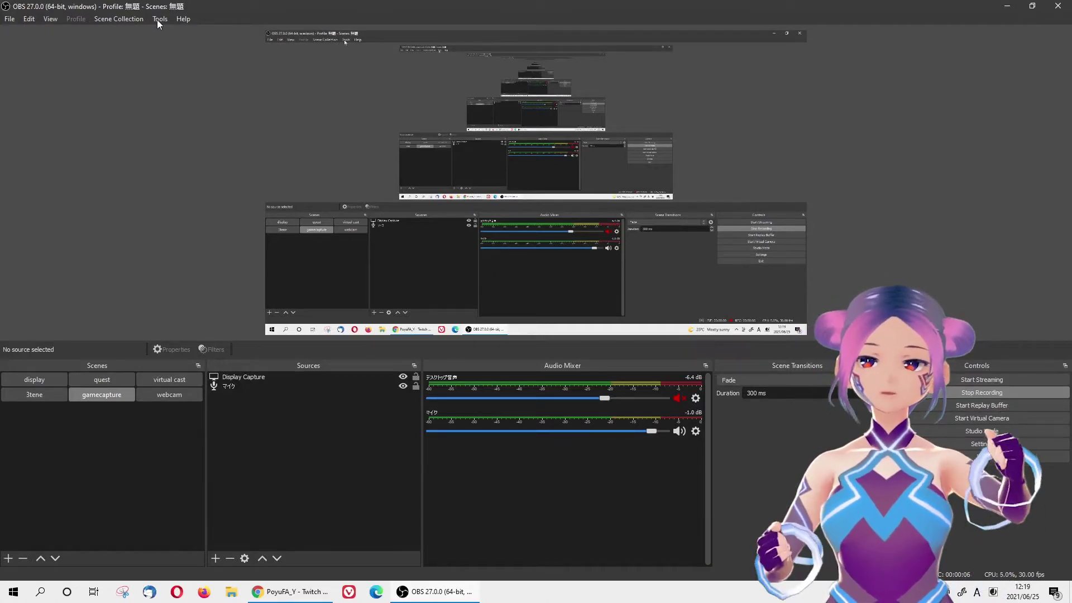
Set the stream service to Twitch and begin connecting the Twitch account.
left_click(981, 444)
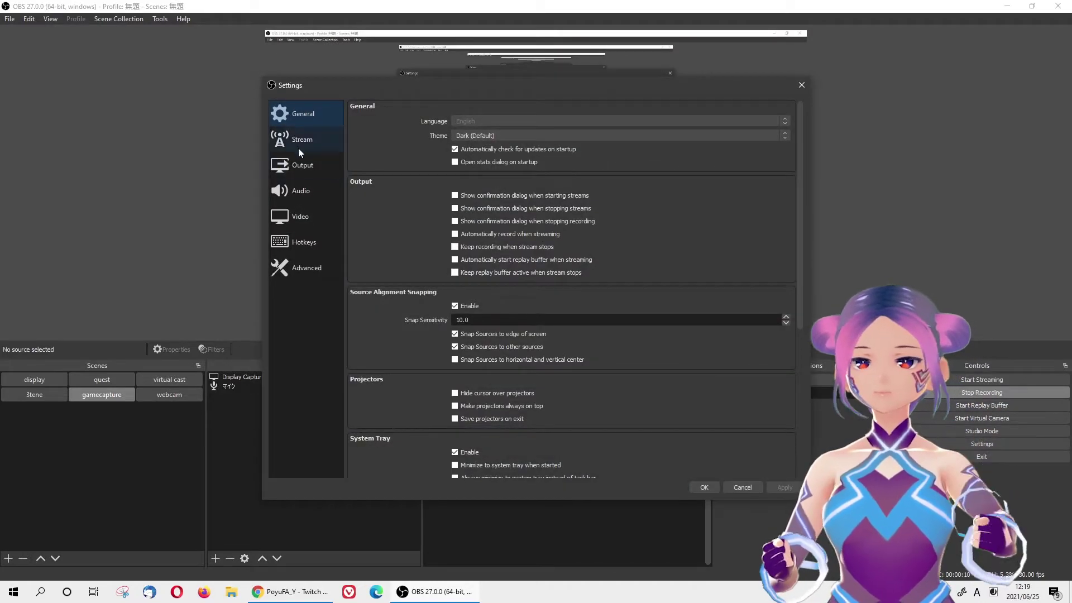
left_click(296, 146)
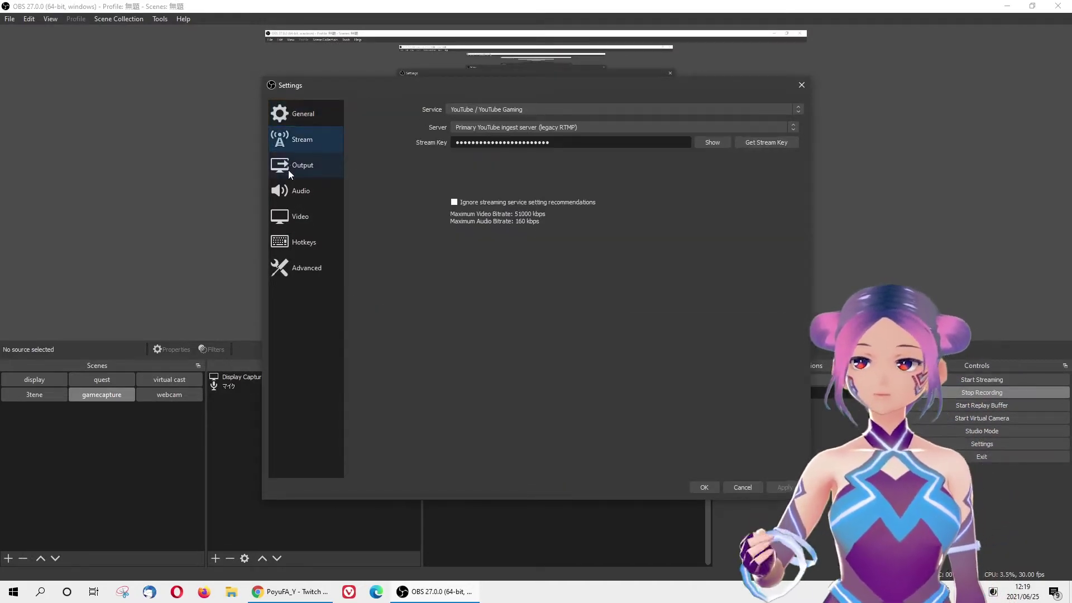
left_click(514, 108)
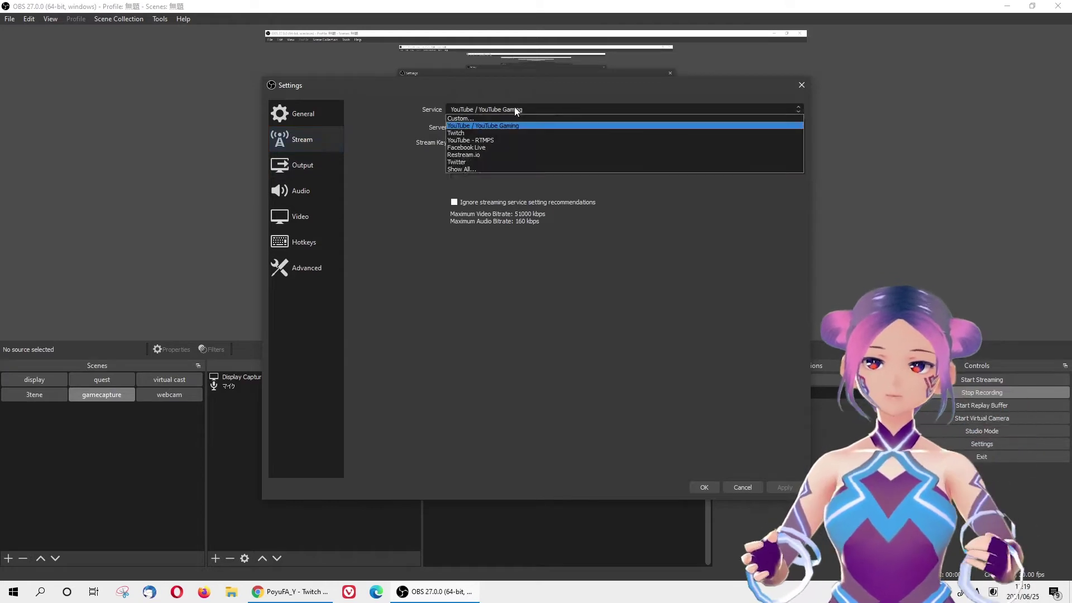
left_click(495, 133)
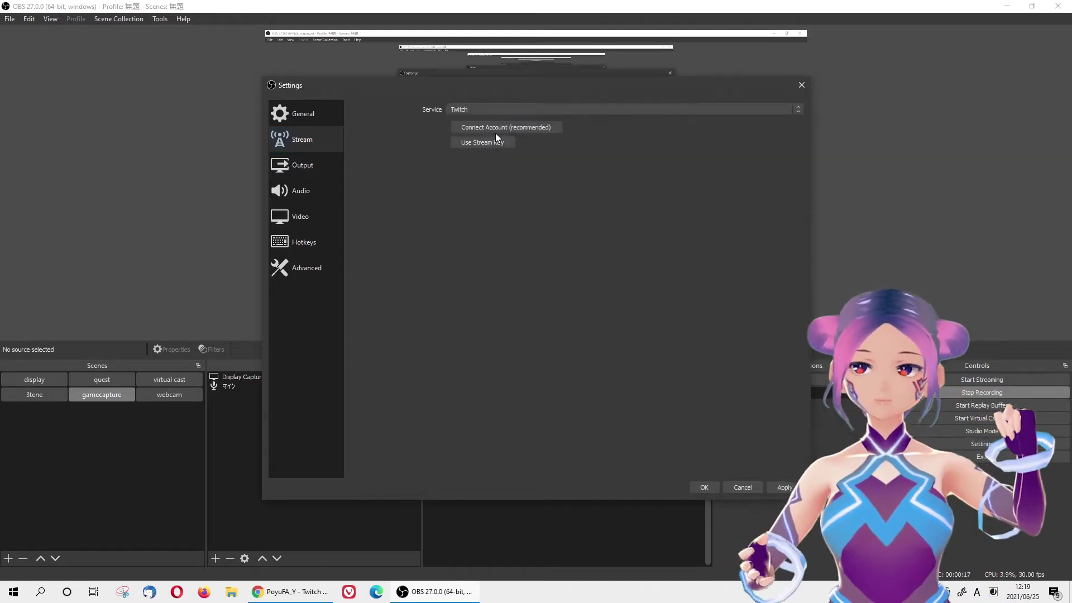
left_click(528, 129)
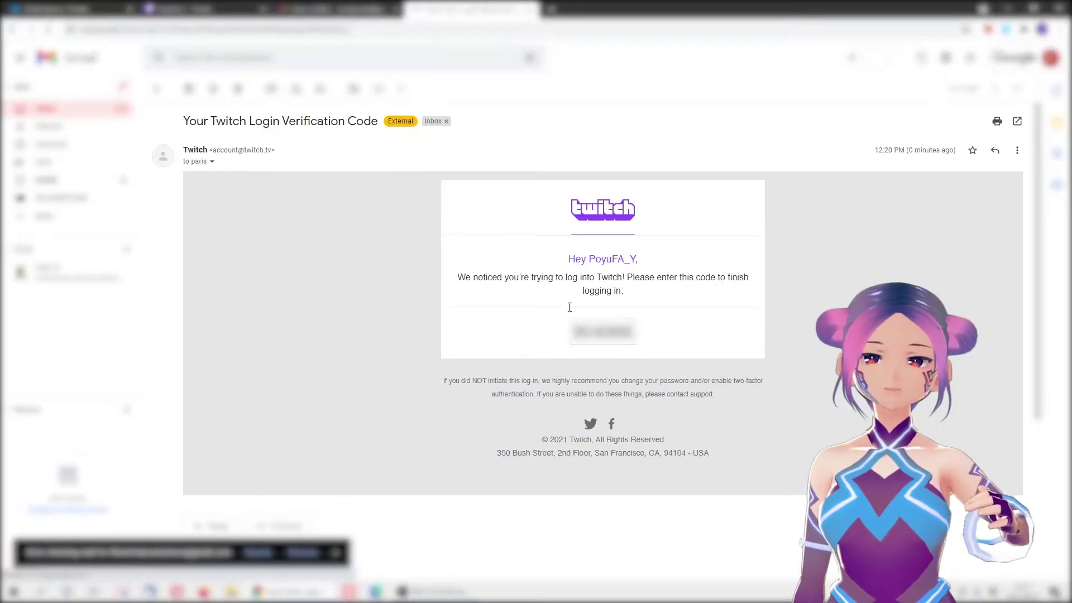
Paste the emailed verification code into the Twitch login prompt and save the stream settings.
double_click(603, 332)
right_click(606, 333)
left_click(627, 348)
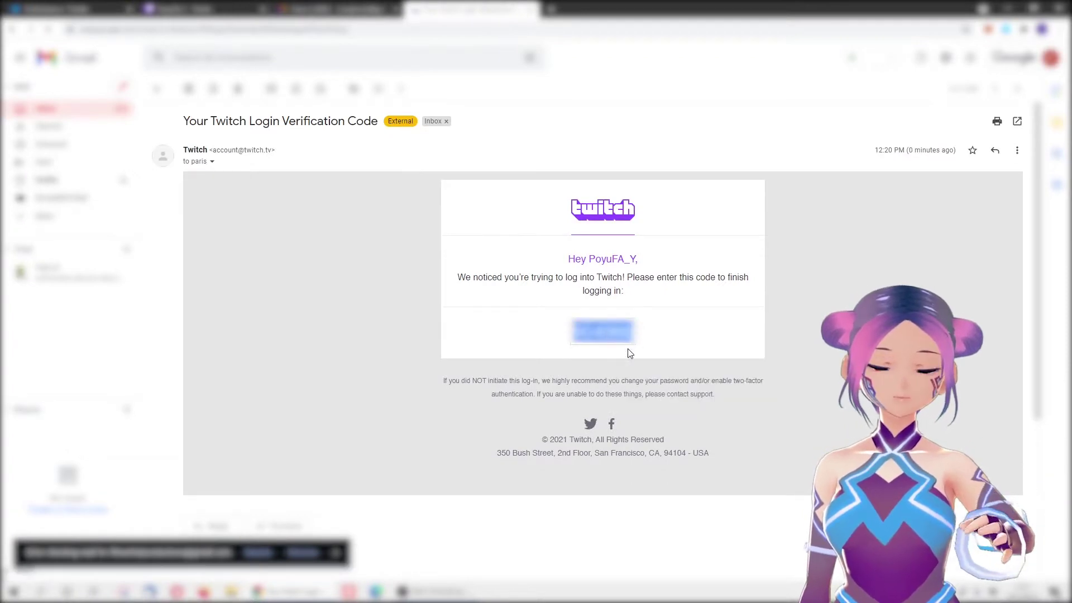
left_click(301, 593)
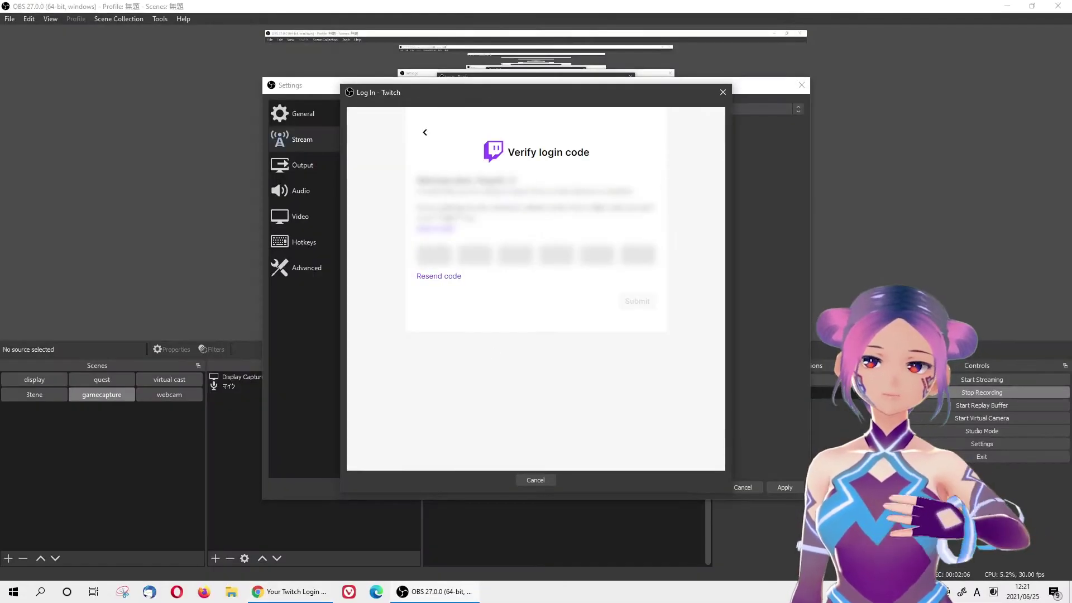
right_click(423, 249)
left_click(454, 316)
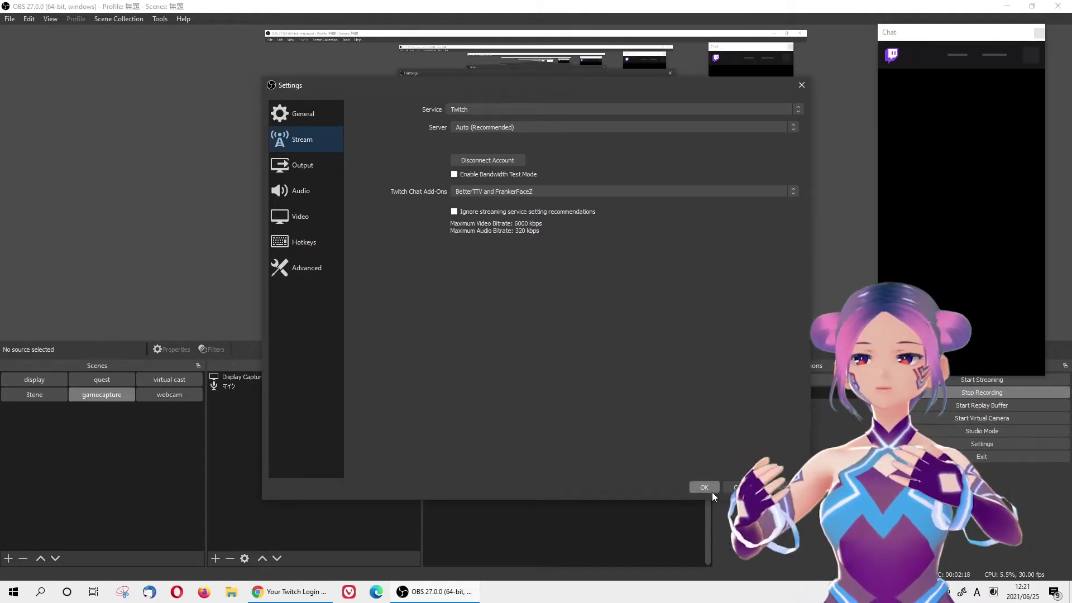
left_click(704, 488)
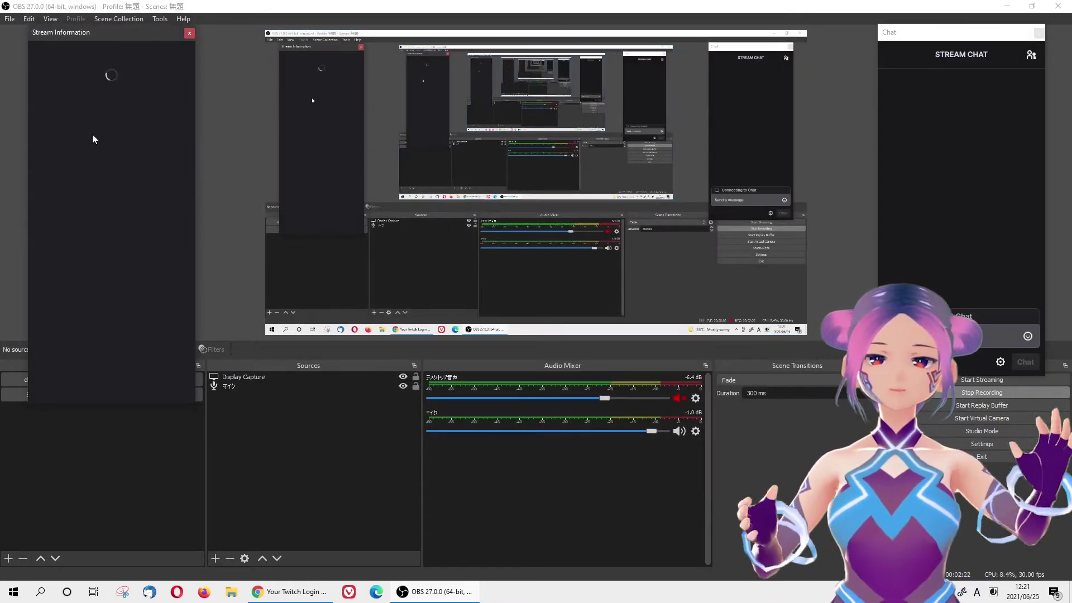
Dock Stream Information on the left edge and chat on the right, widening both panels.
left_click_drag(59, 39, 28, 73)
left_click_drag(958, 32, 972, 111)
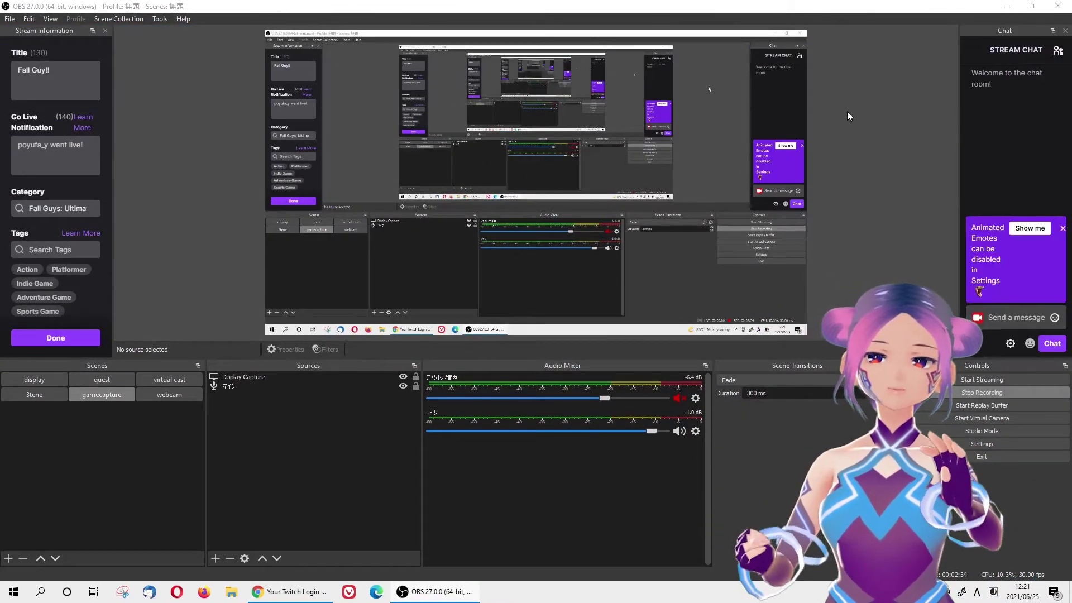
left_click_drag(958, 109, 840, 126)
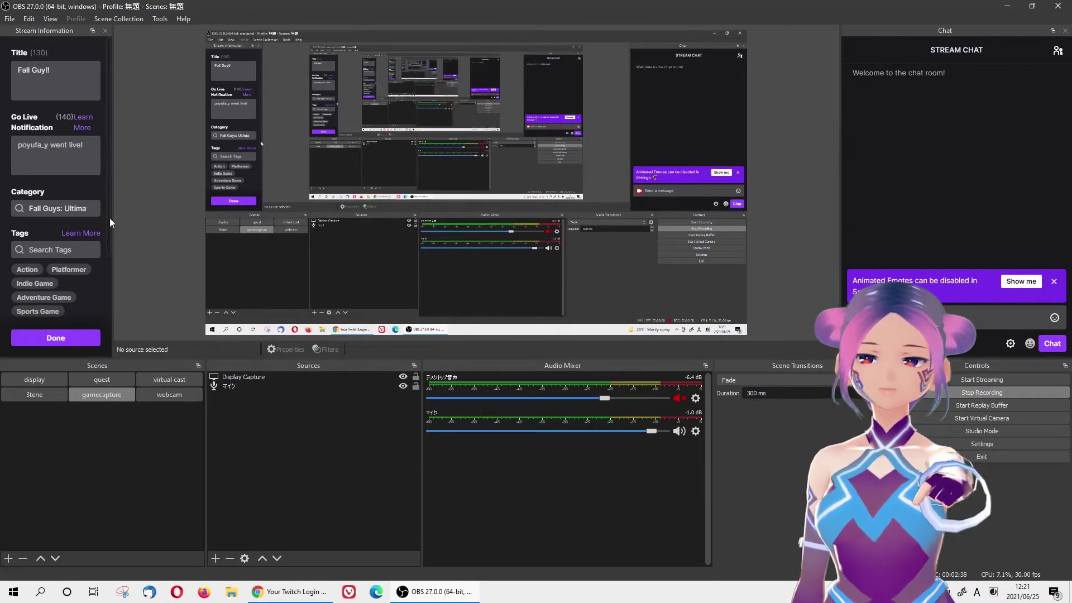
left_click_drag(112, 212, 170, 212)
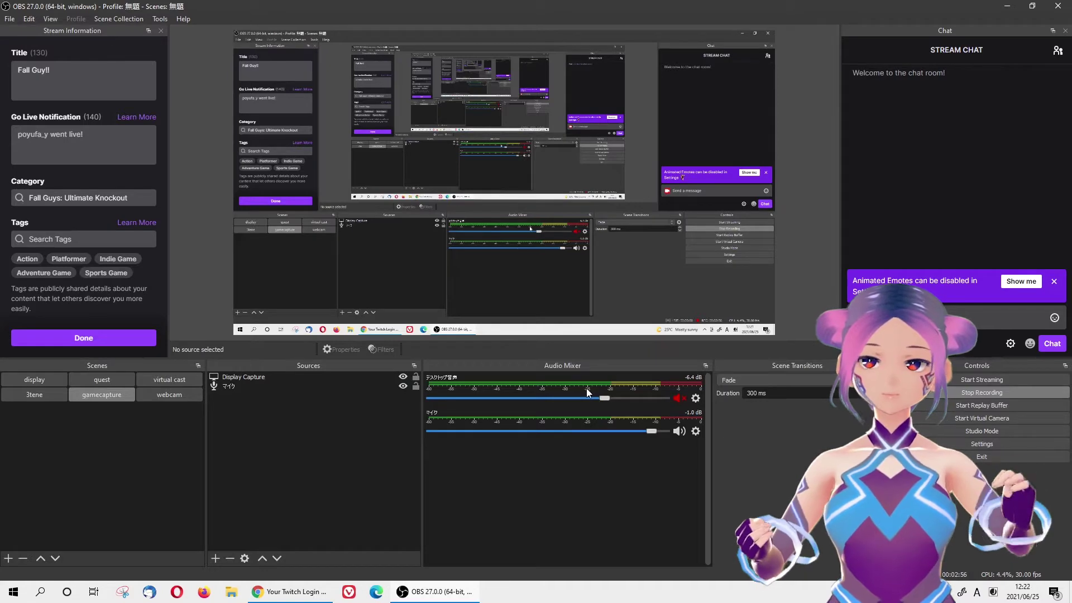
key("super")
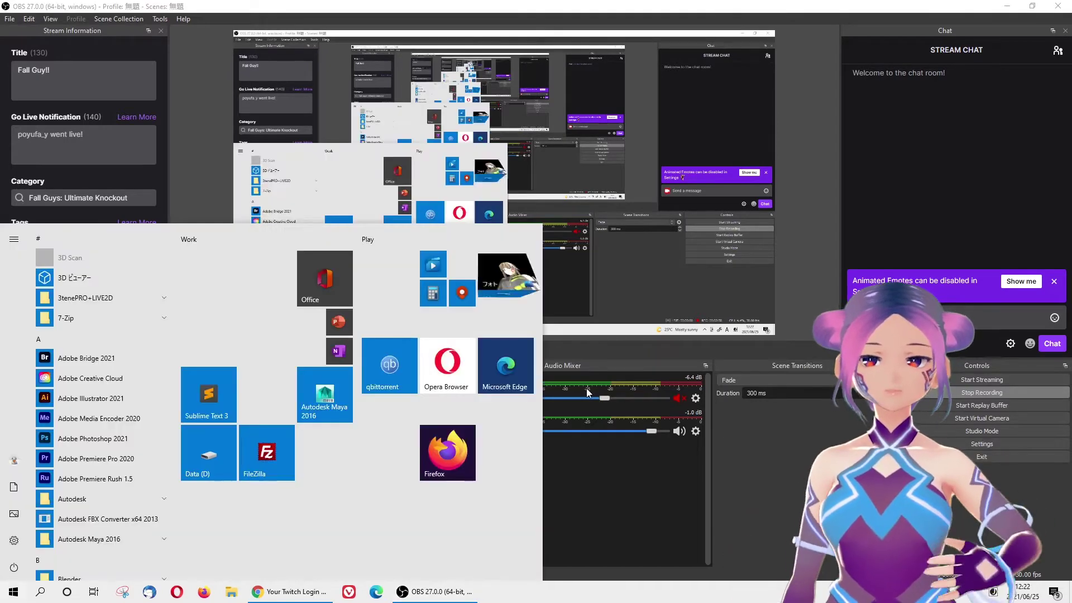
Launch Steam, start Fall Guys: Ultimate Knockout from the library, and return to OBS.
type("steam")
key("Return")
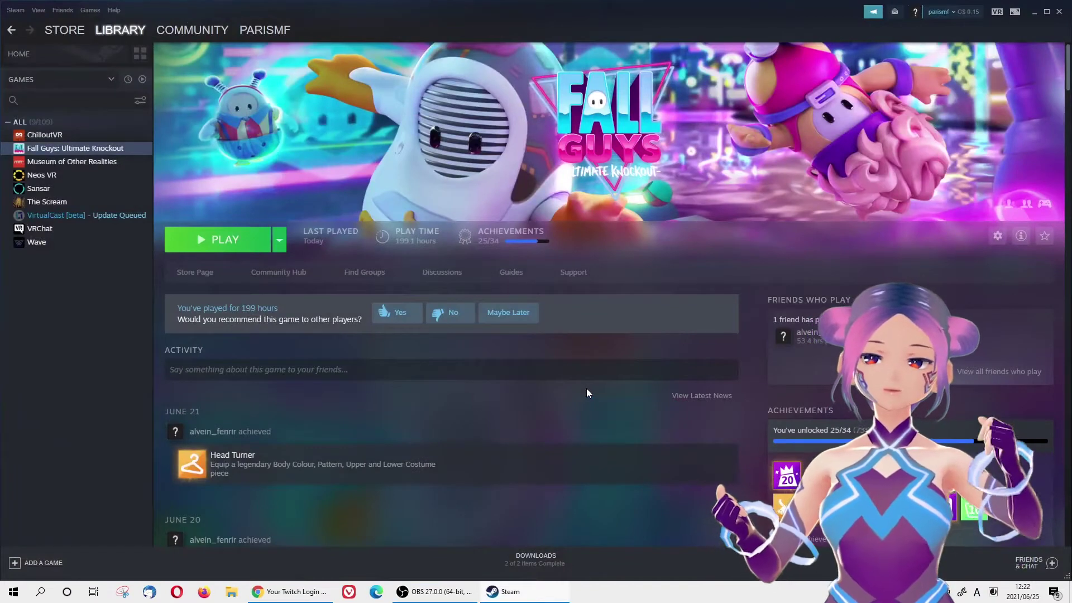
left_click(247, 252)
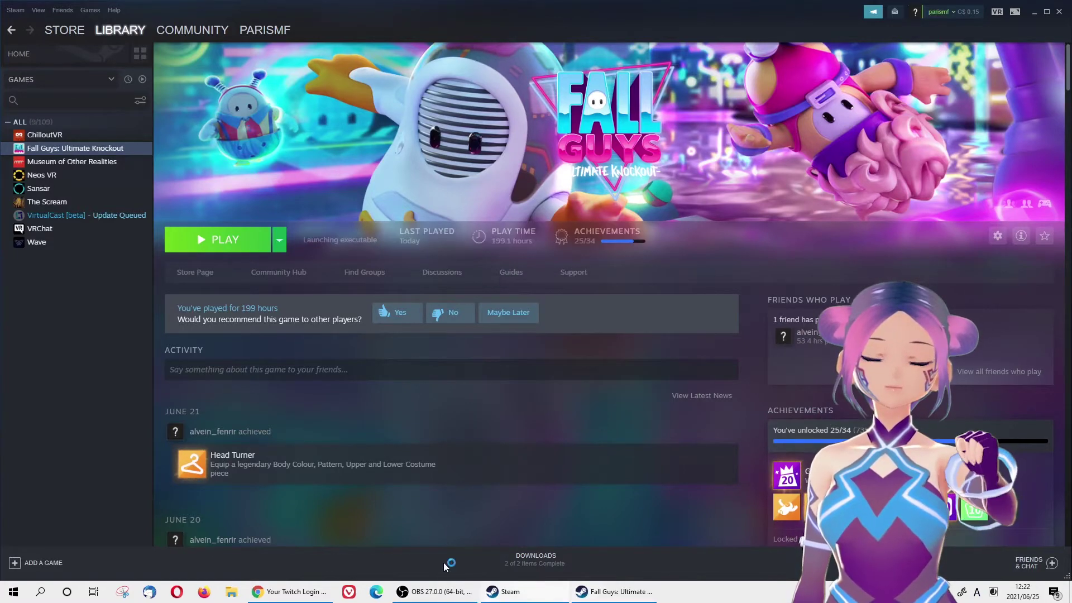
left_click(435, 591)
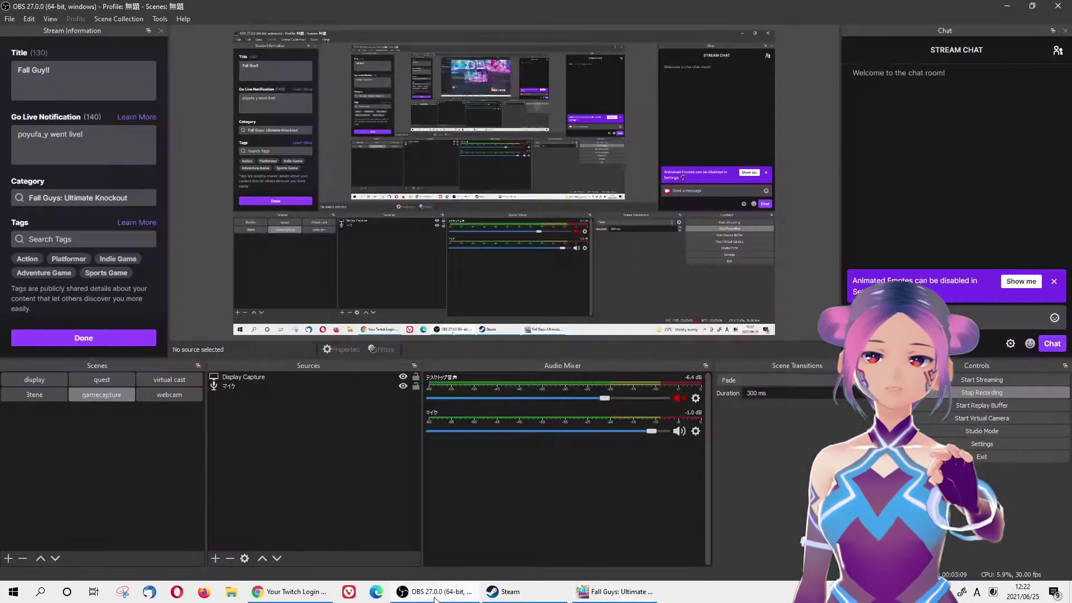
Add a Game Capture source named 'fall guys'.
right_click(309, 453)
mouse_move(325, 459)
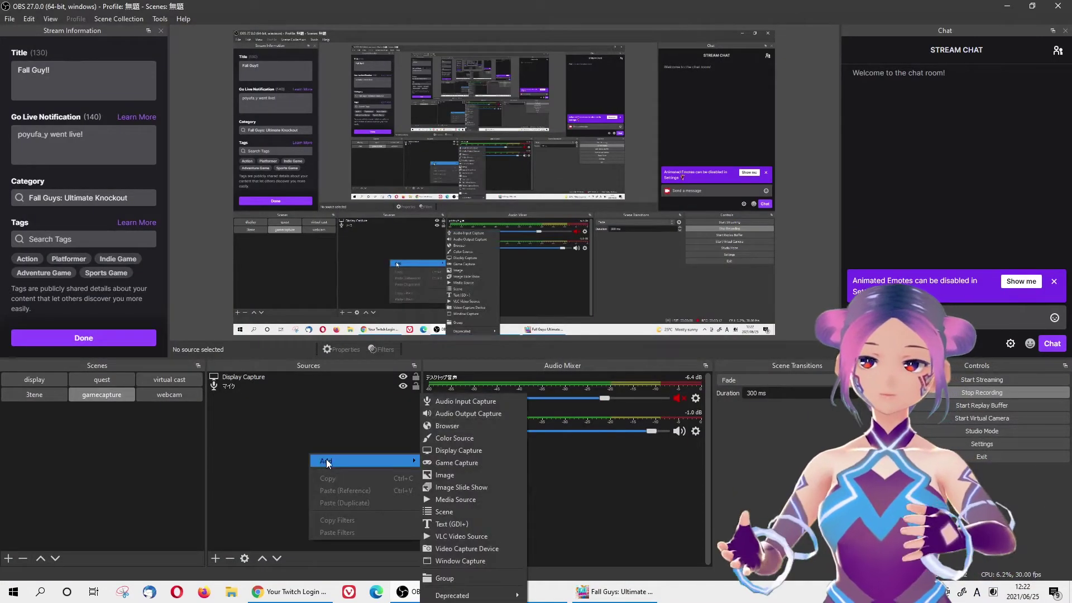
left_click(454, 464)
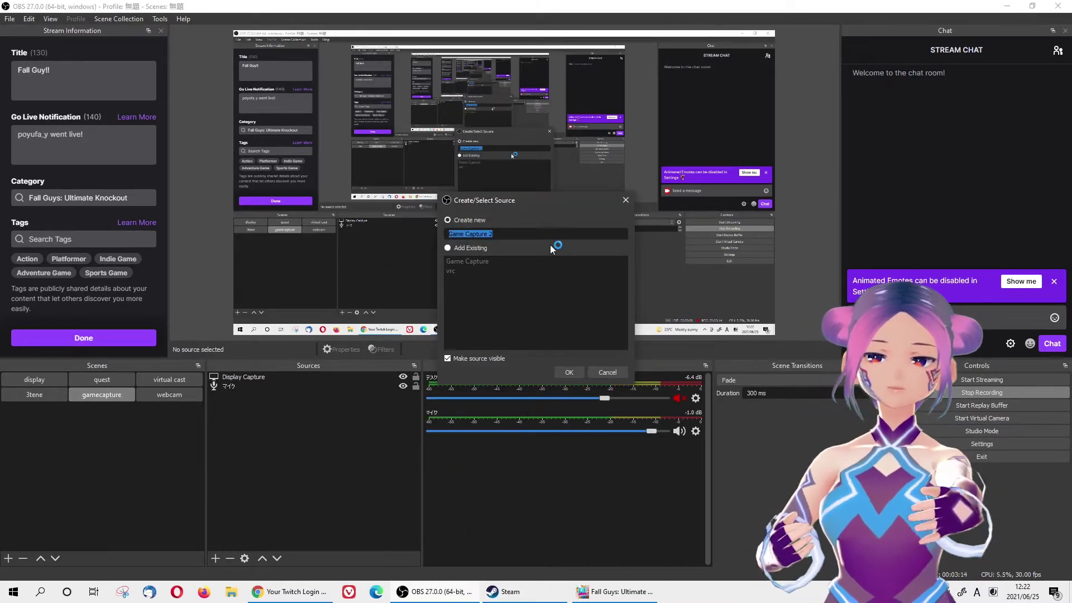
type("fall ")
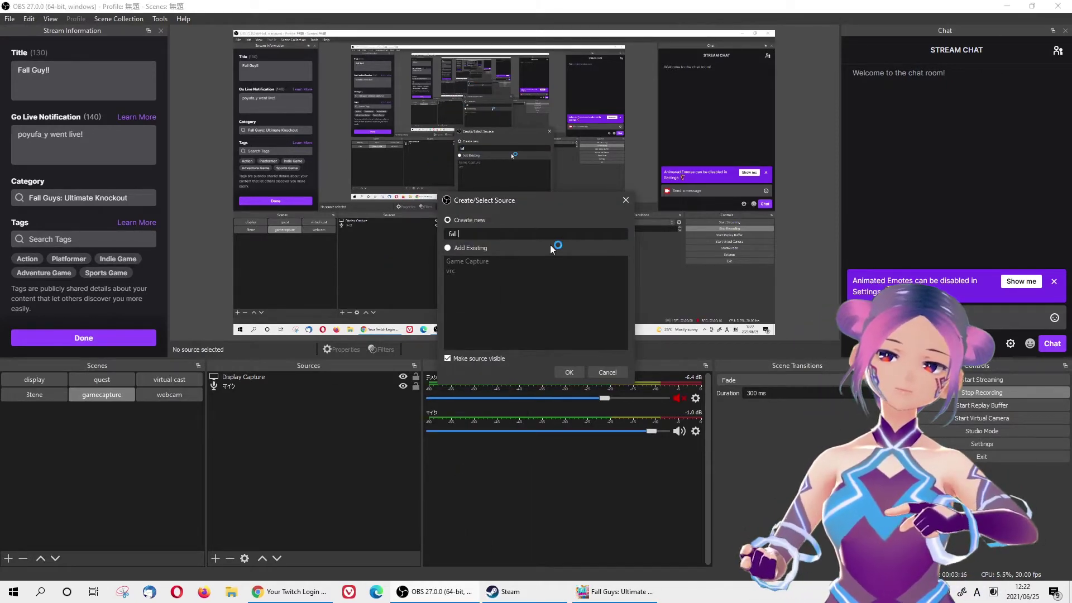
type("guys")
key("Return")
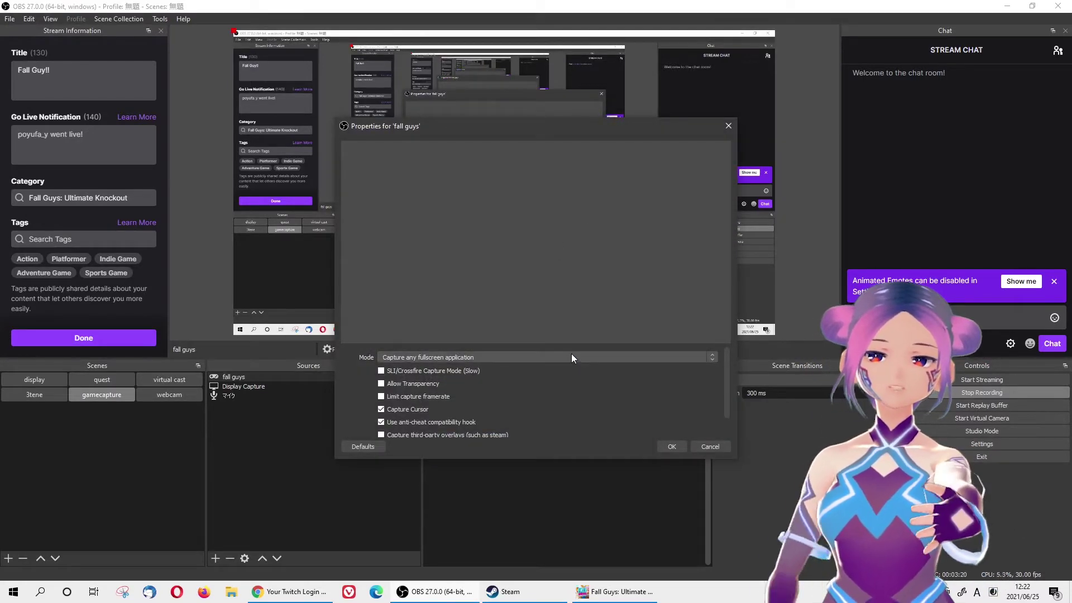
Set the fall guys source to capture the Fall Guys: Ultimate Knockout window specifically.
left_click(571, 357)
left_click(571, 358)
left_click(571, 357)
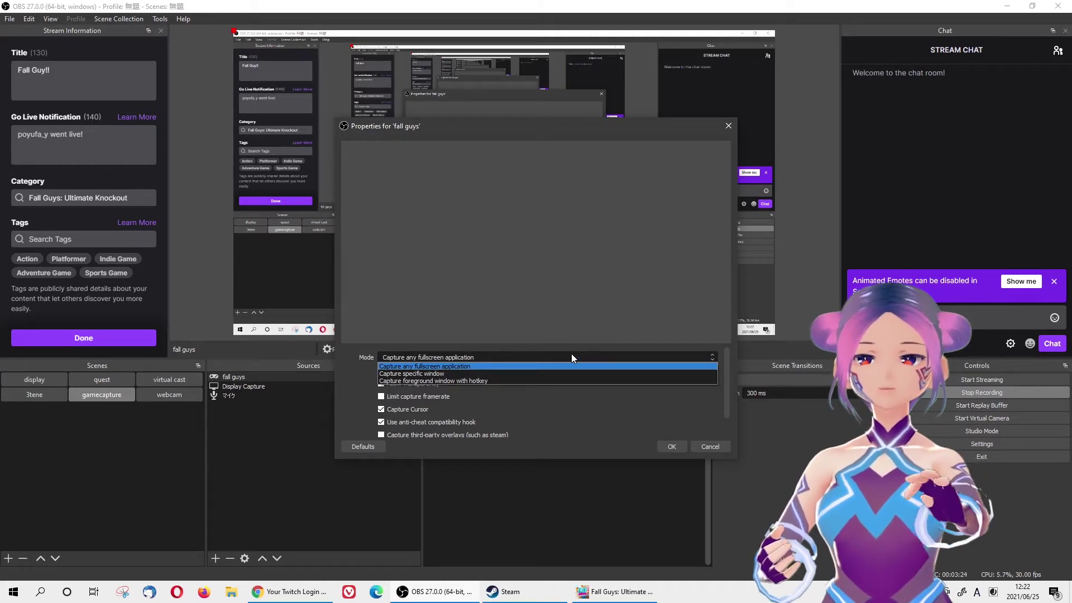
left_click(548, 373)
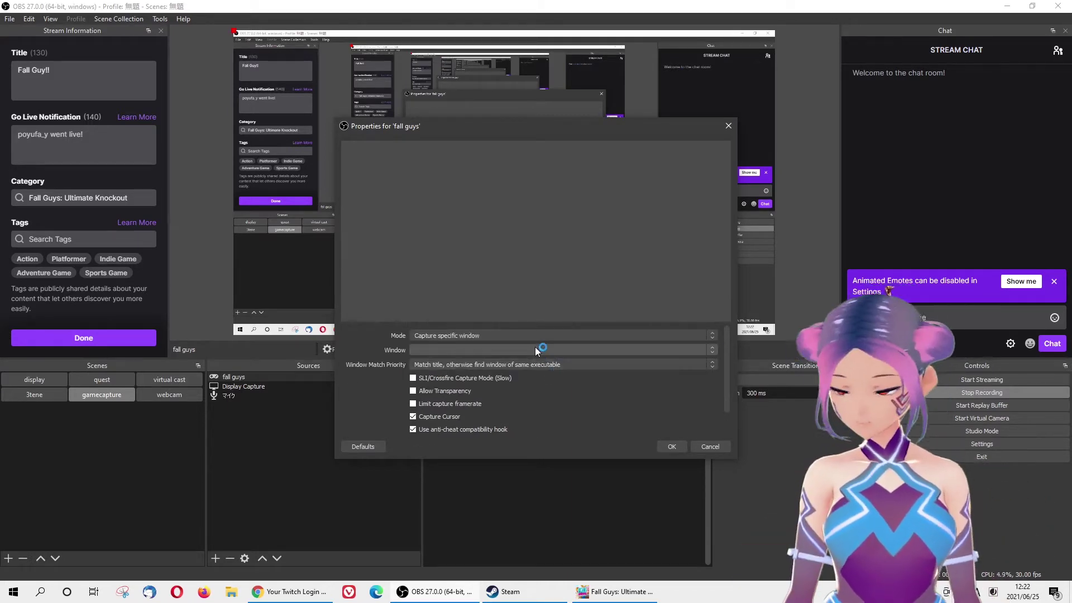
left_click(535, 350)
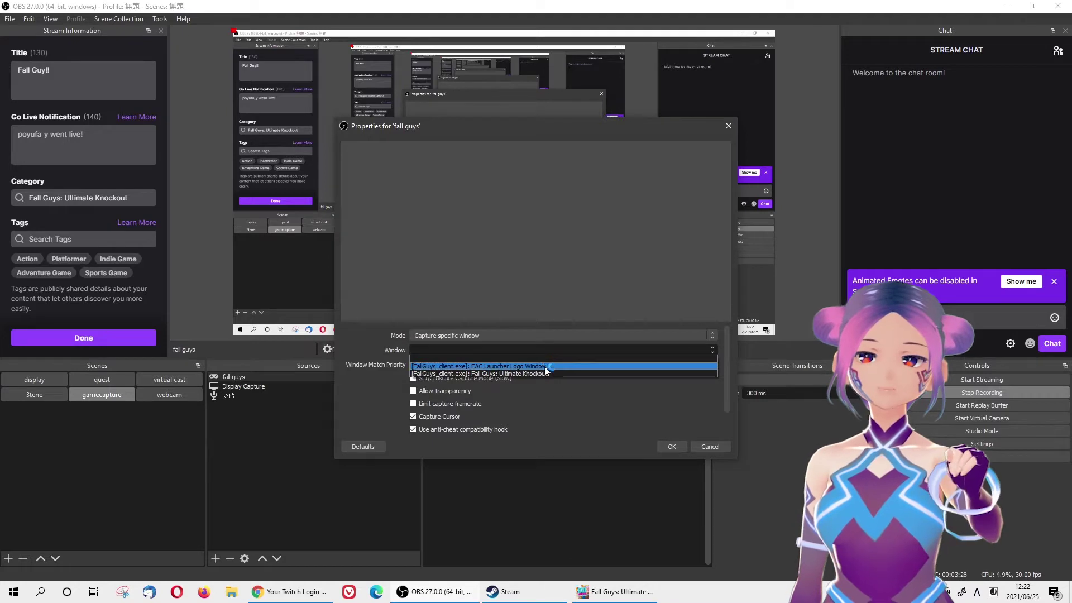
left_click(550, 374)
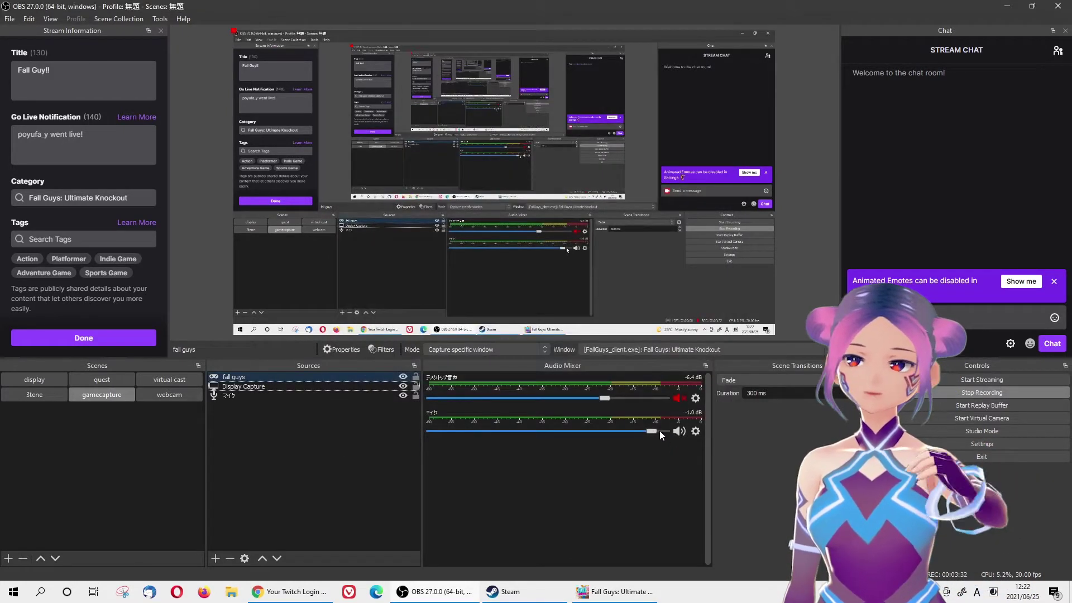
left_click(412, 375)
left_click(254, 386)
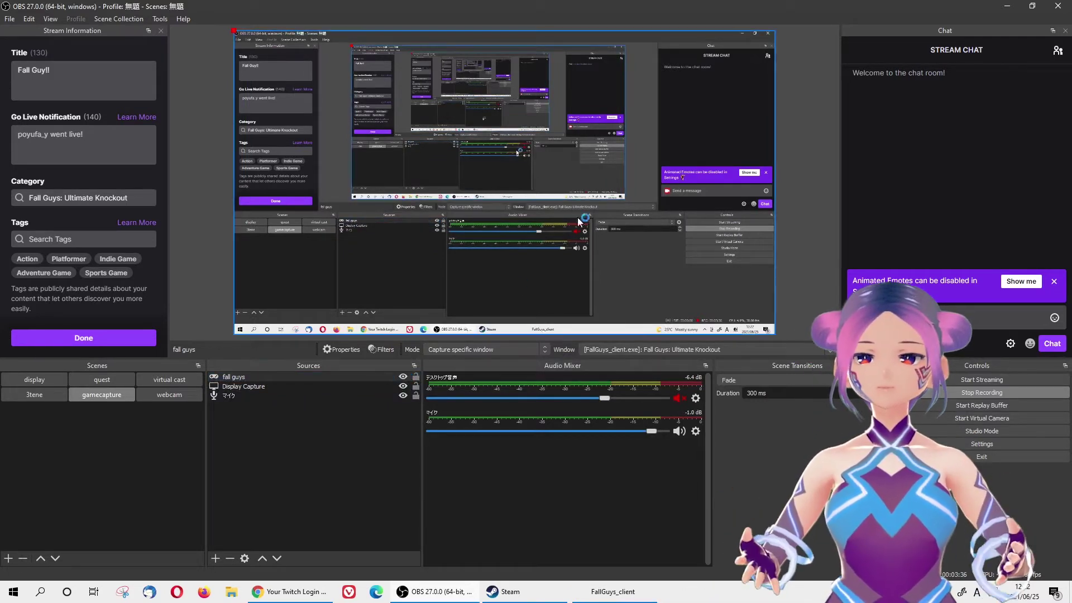
left_click(323, 377)
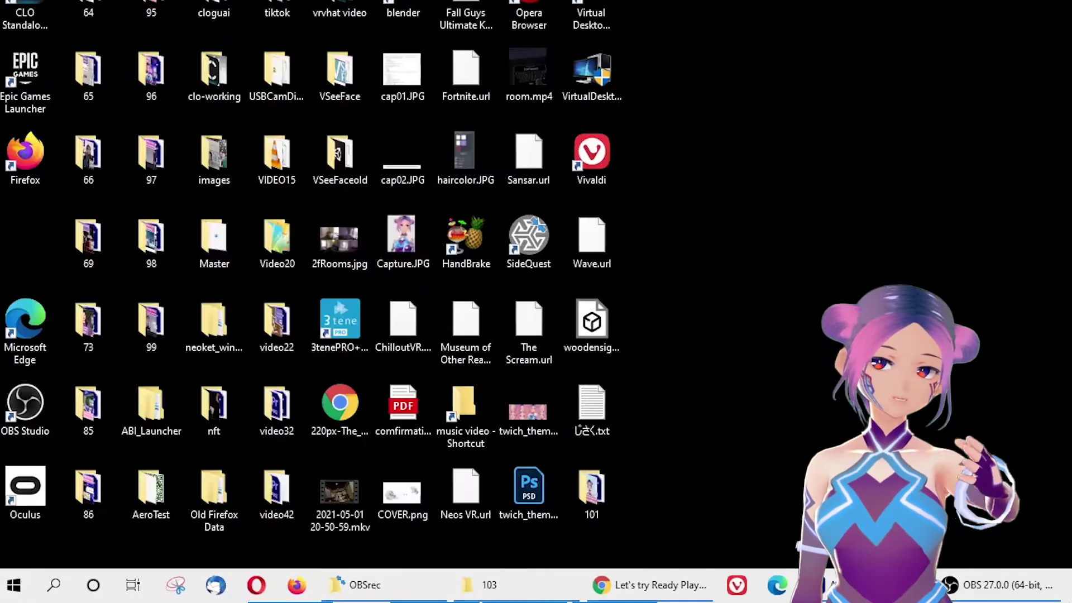
Search Windows for 'obs'.
key("super")
type("ov")
key("BackSpace")
key("BackSpace")
type("obs")
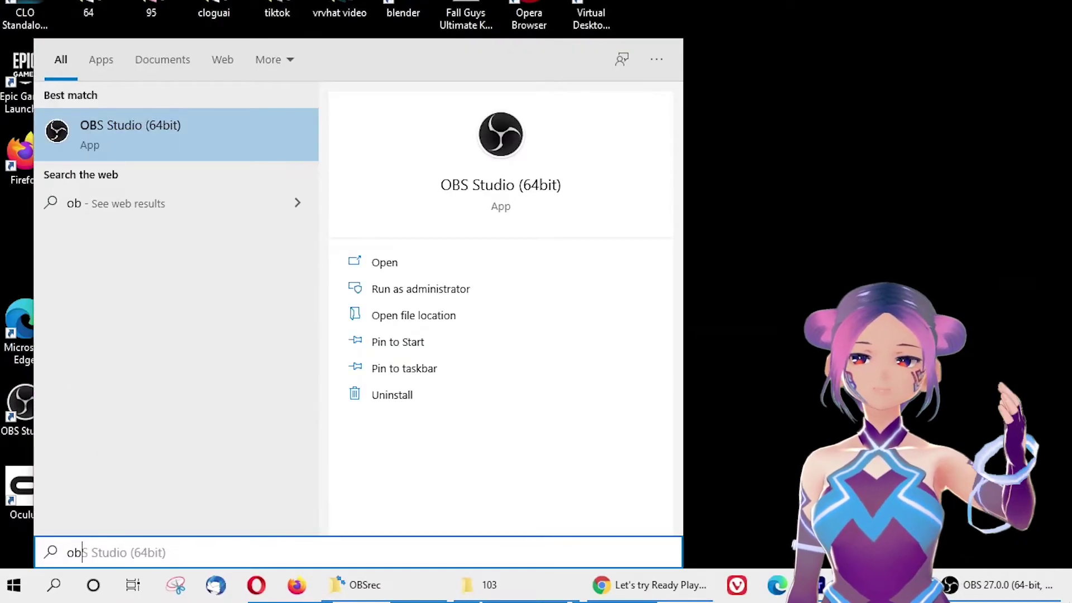
Bring OBS Studio up beside the Fall Guys game and launch Animaze from Steam.
right_click(144, 149)
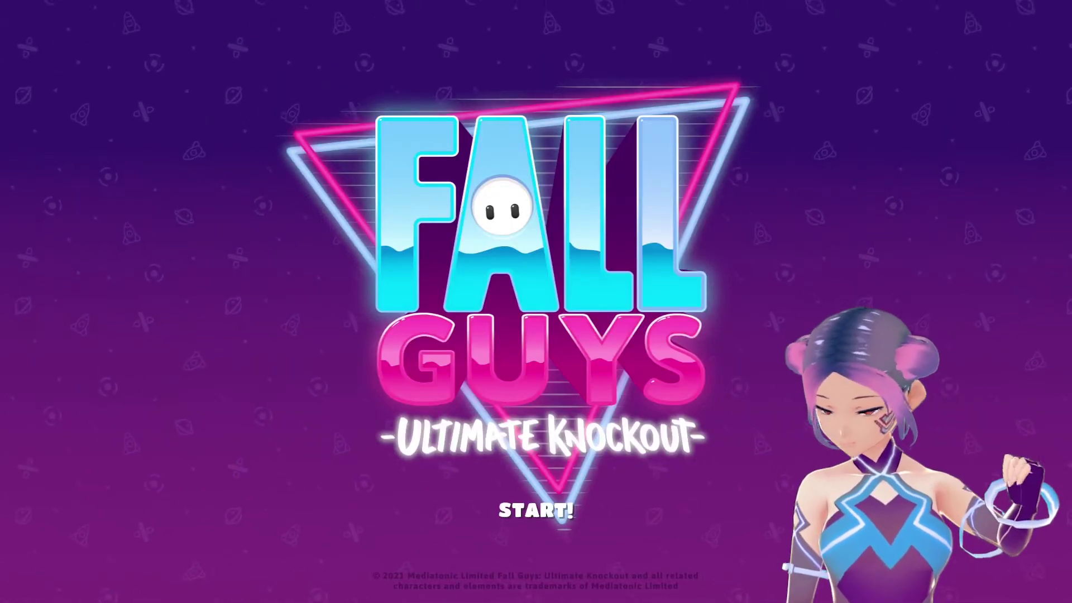
key("alt+Tab")
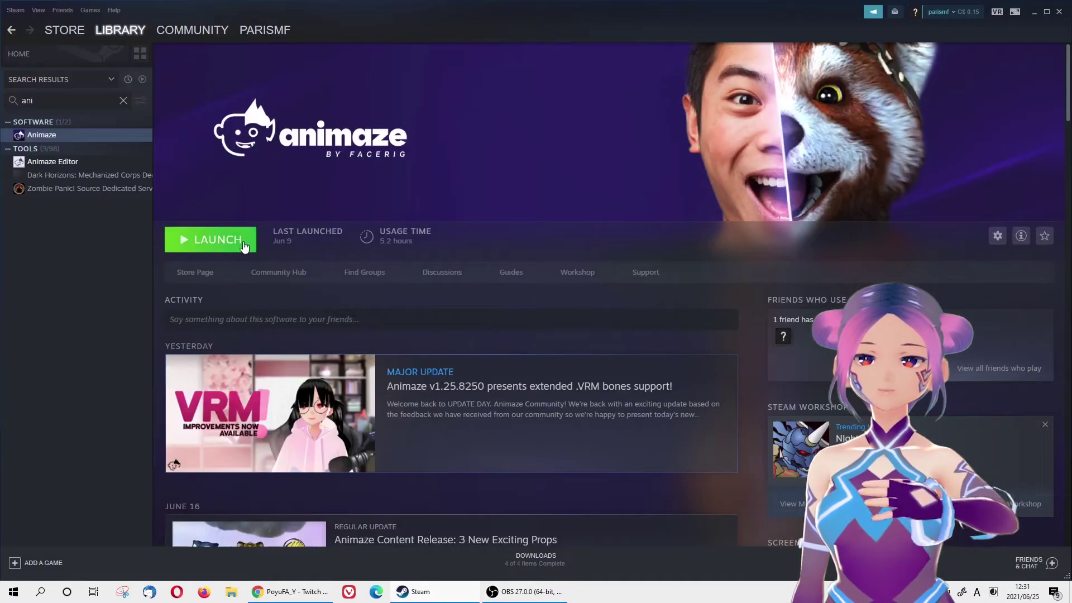
left_click(235, 244)
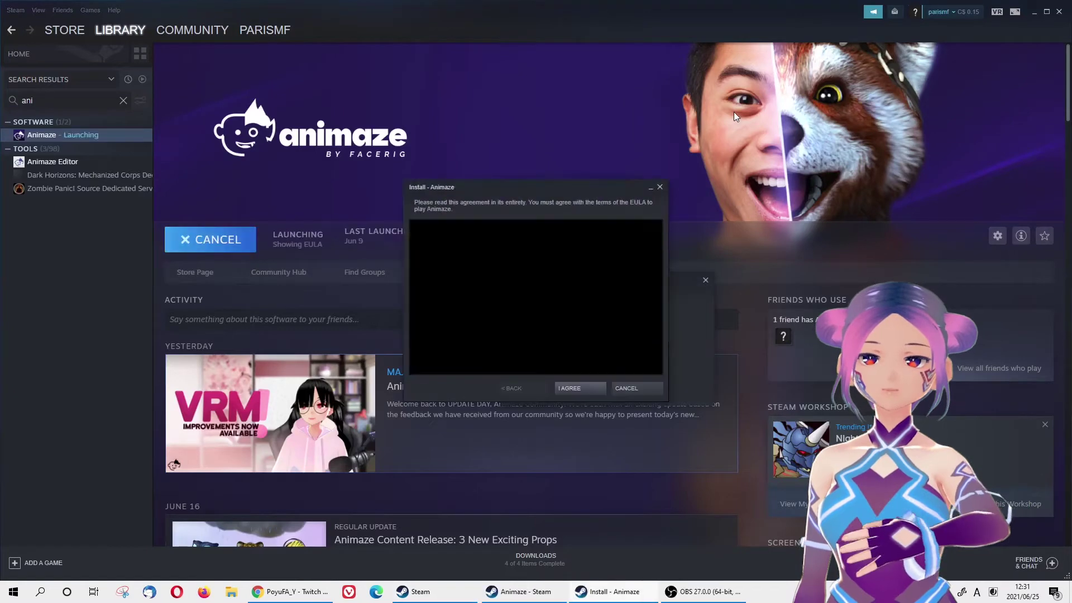
Accept the Animaze licence agreement and apply the green-screen Stream background.
left_click(594, 390)
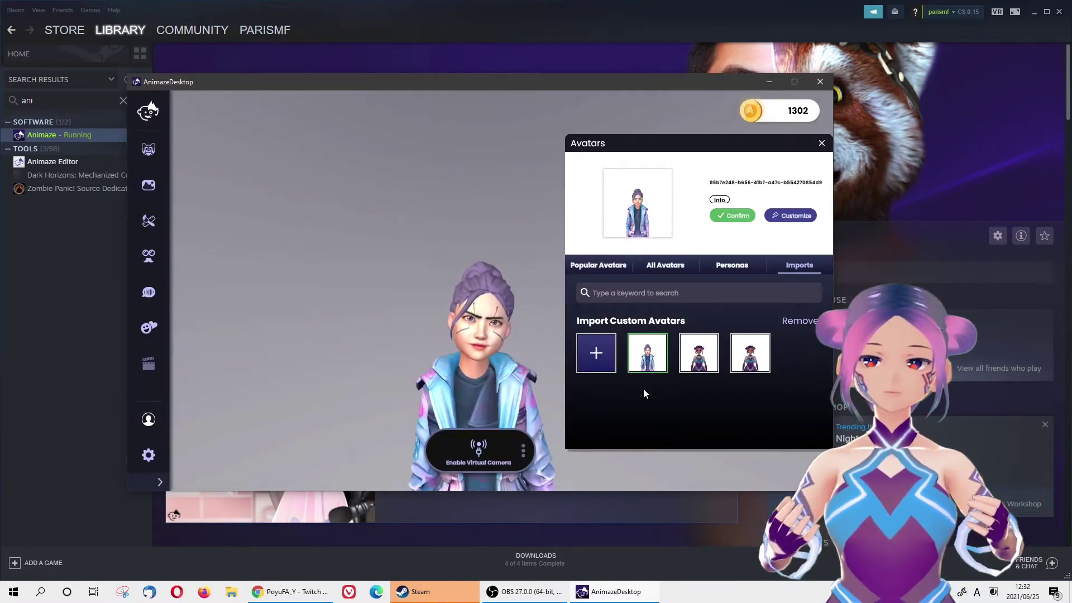
left_click(618, 349)
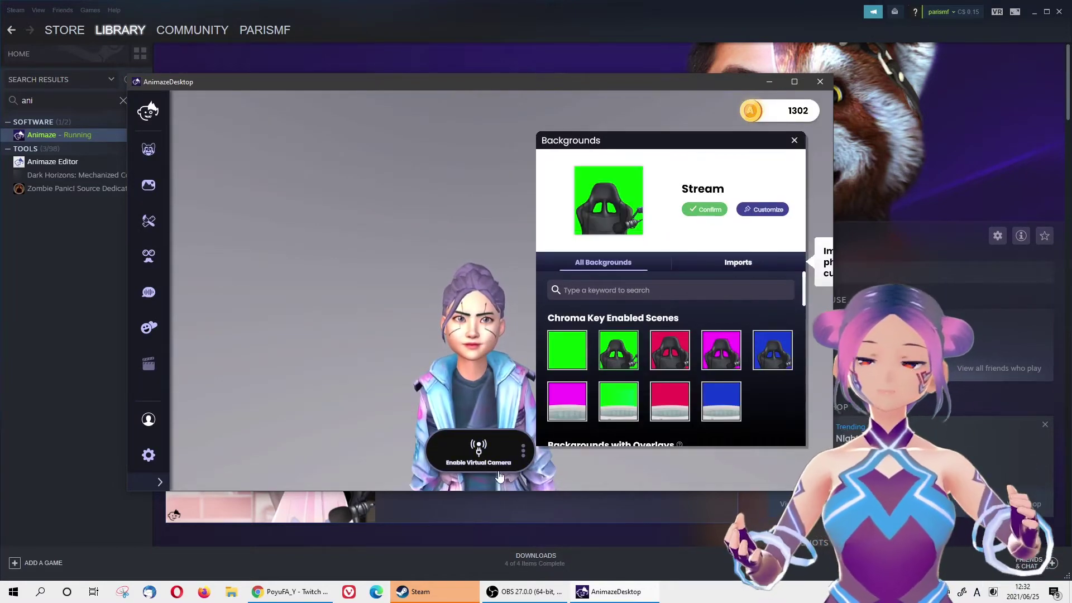
left_click(703, 209)
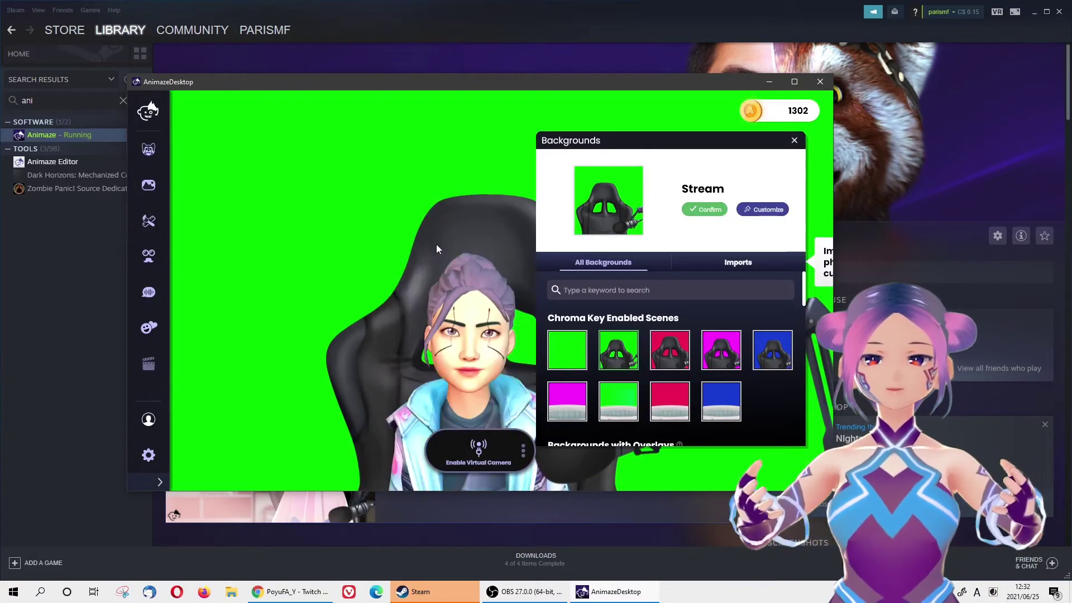
left_click(795, 140)
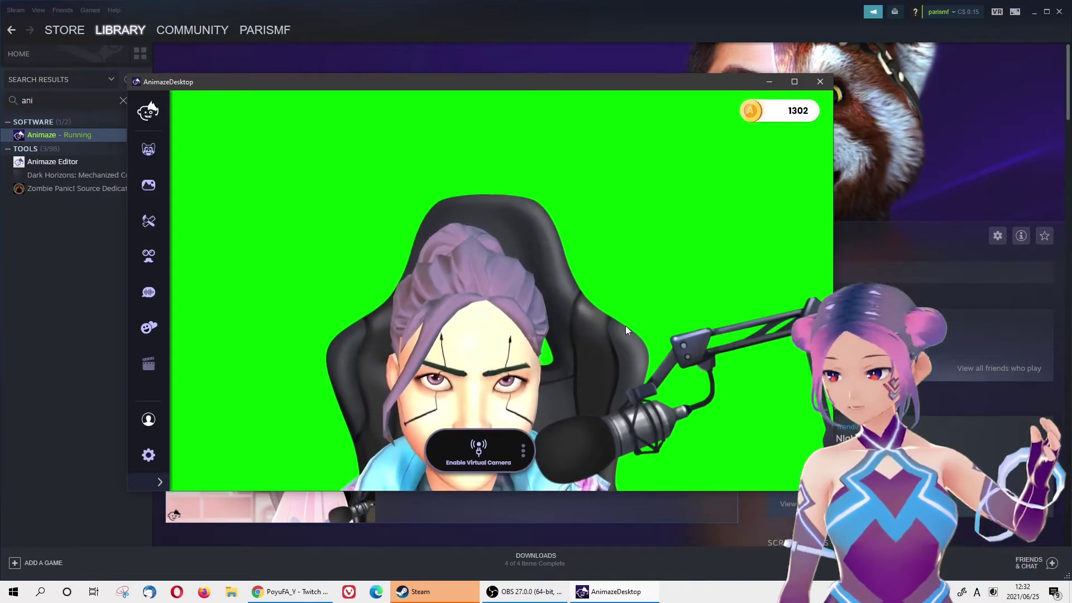
Start an Animaze recording of the avatar and bring OBS back to the front.
left_click(148, 455)
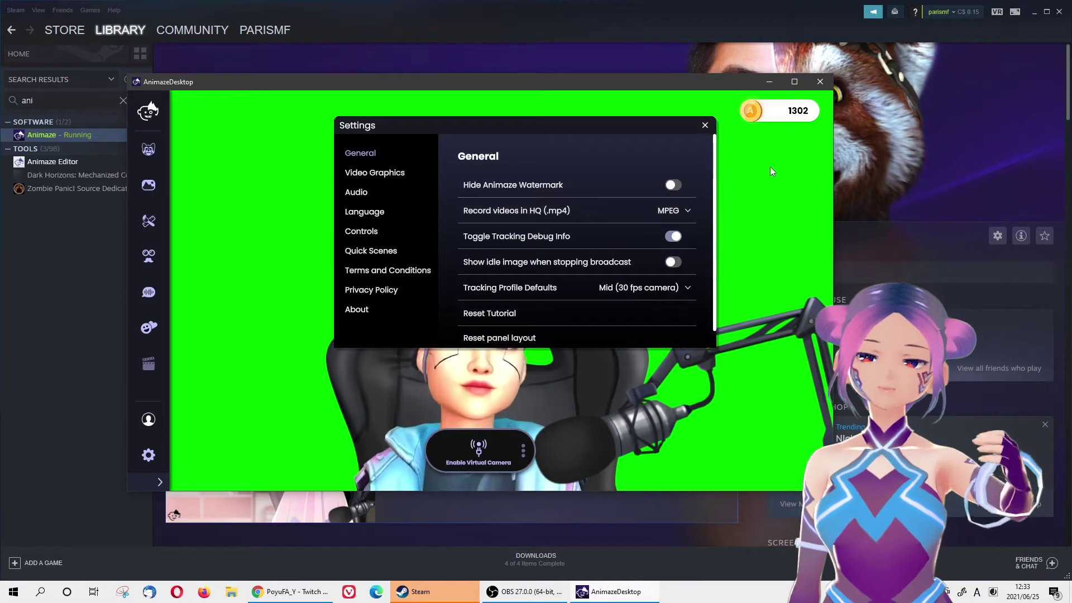
left_click(704, 126)
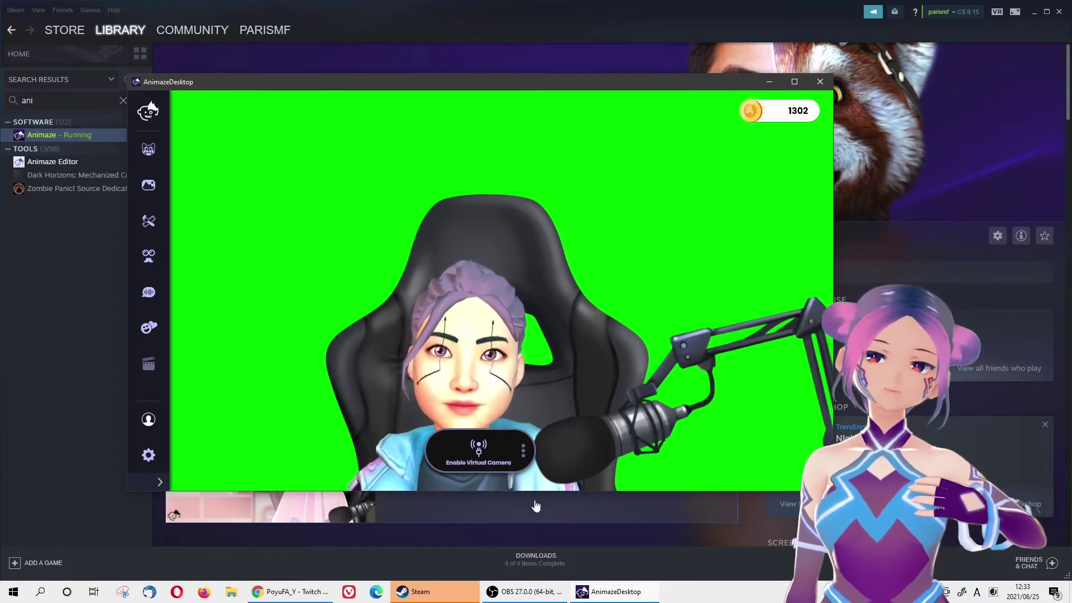
left_click(523, 451)
left_click(588, 393)
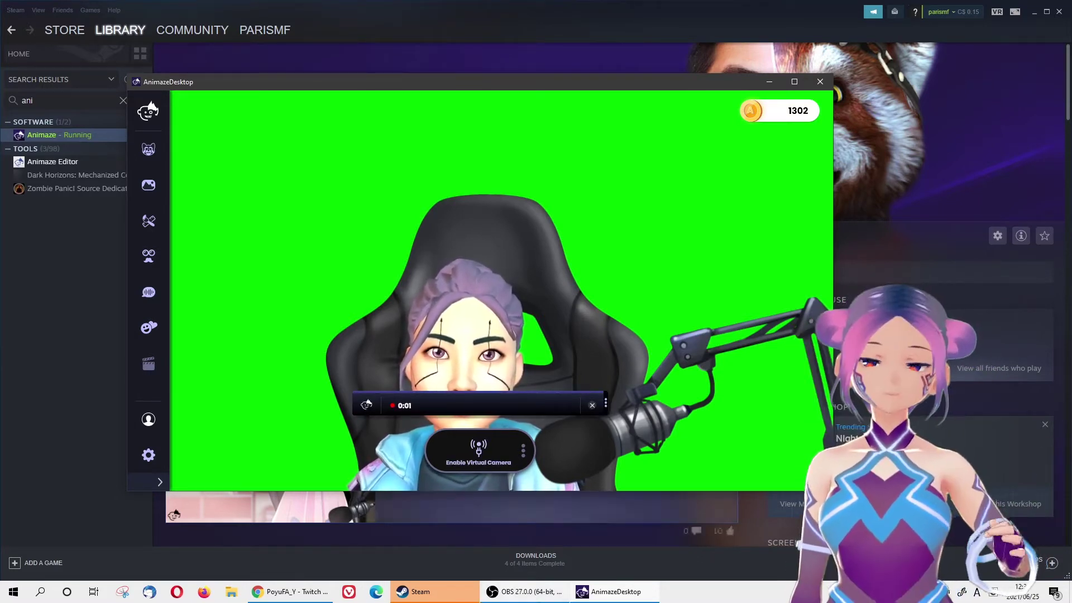
left_click(542, 592)
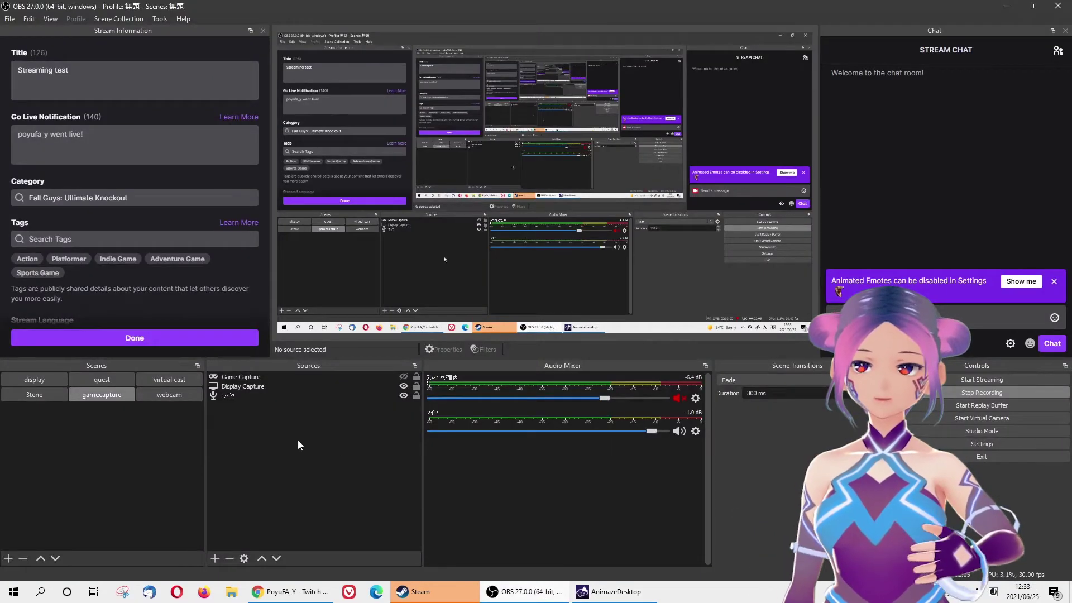
Add a Video Capture Device source fed by the Animaze virtual camera.
right_click(274, 426)
mouse_move(287, 434)
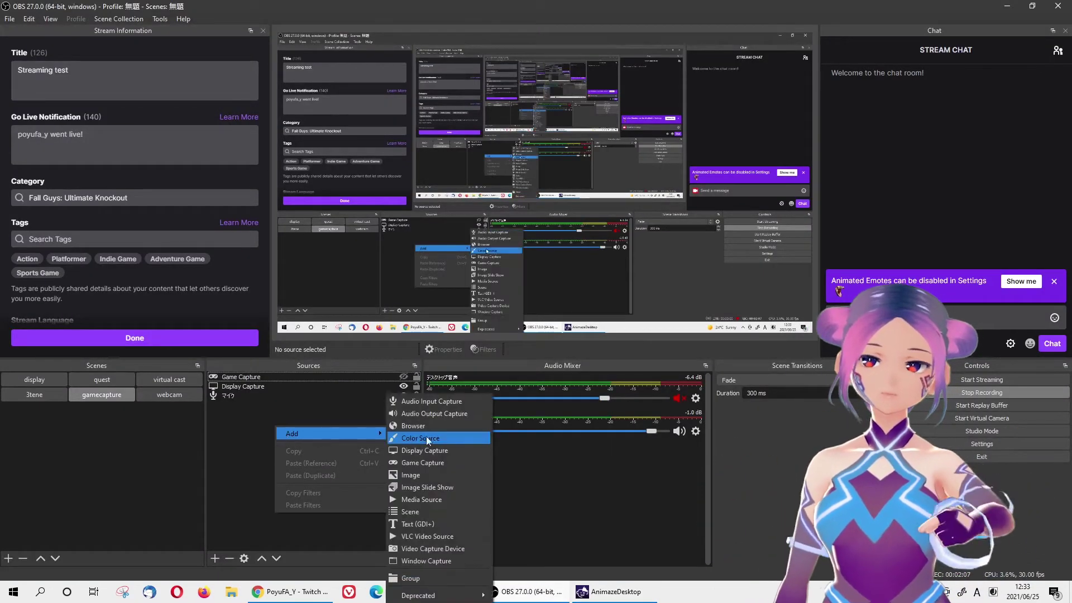
left_click(451, 550)
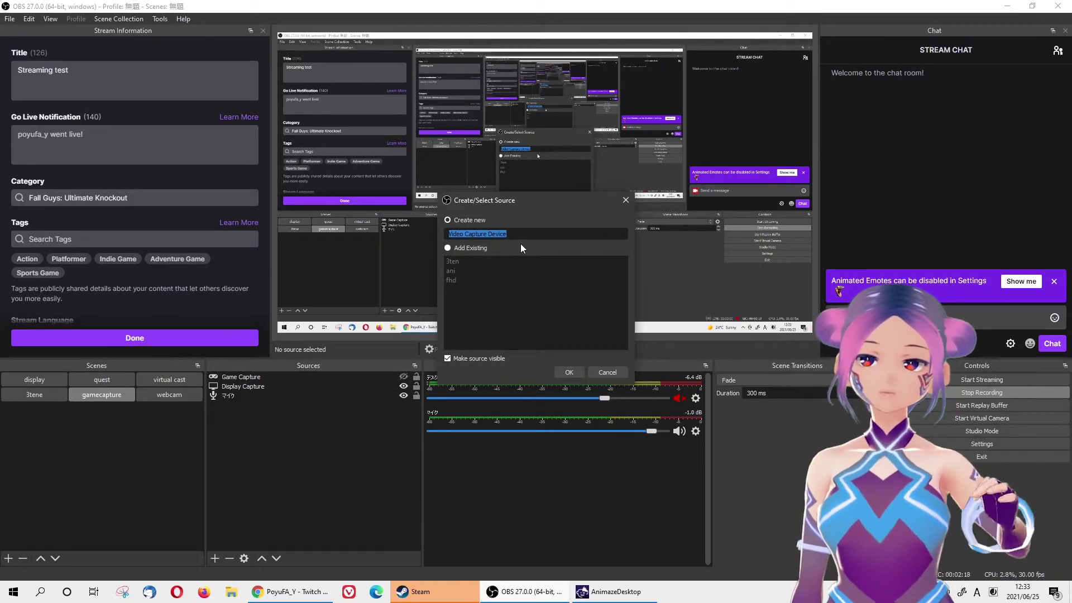
key("Return")
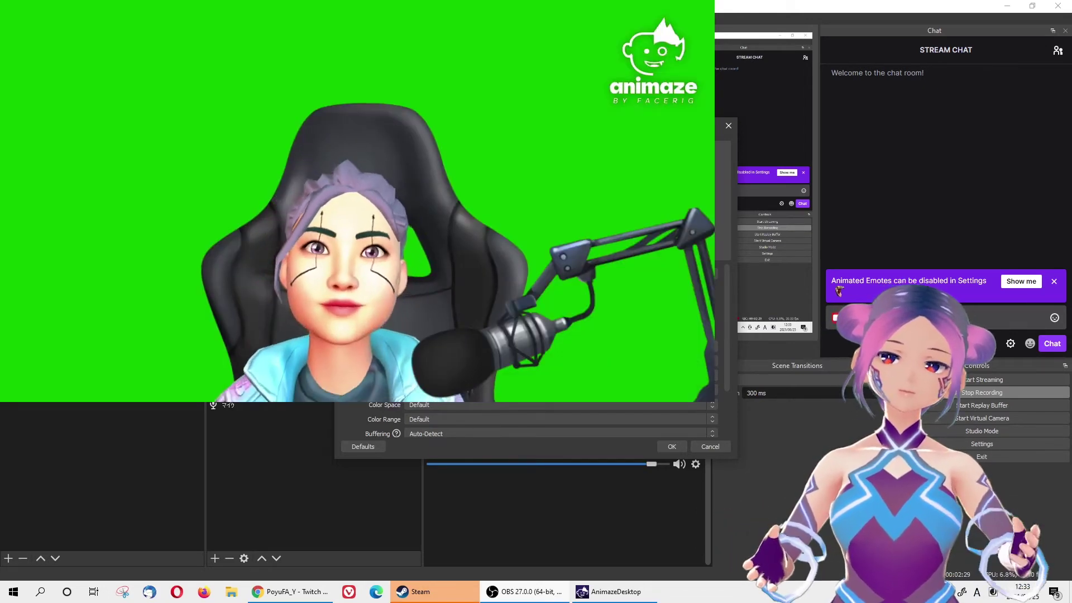
left_click(668, 444)
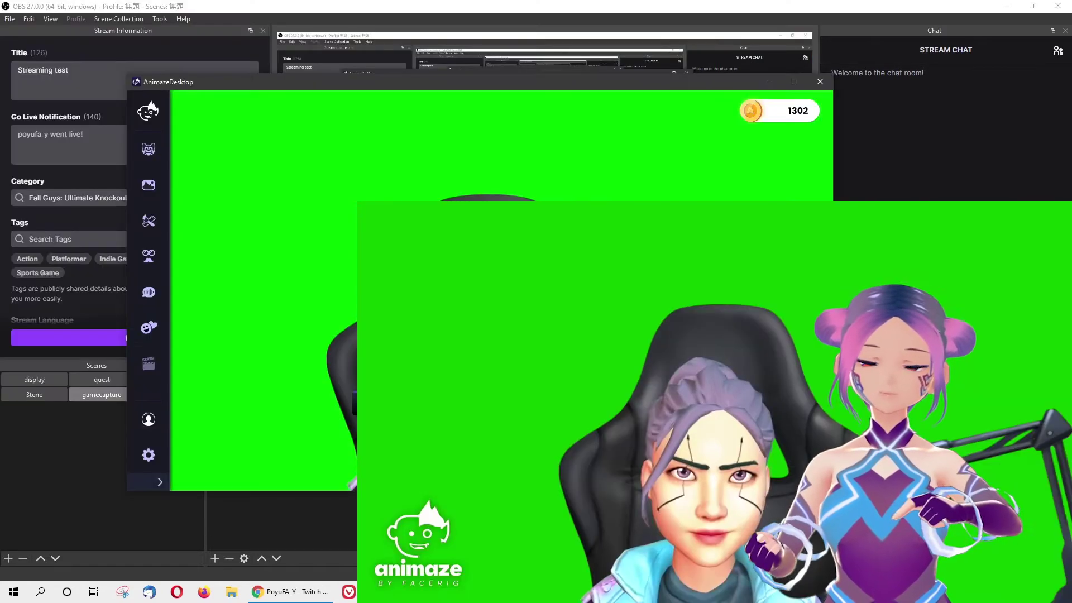
Enable Hide Animaze Watermark in Animaze settings and return to OBS.
left_click(151, 457)
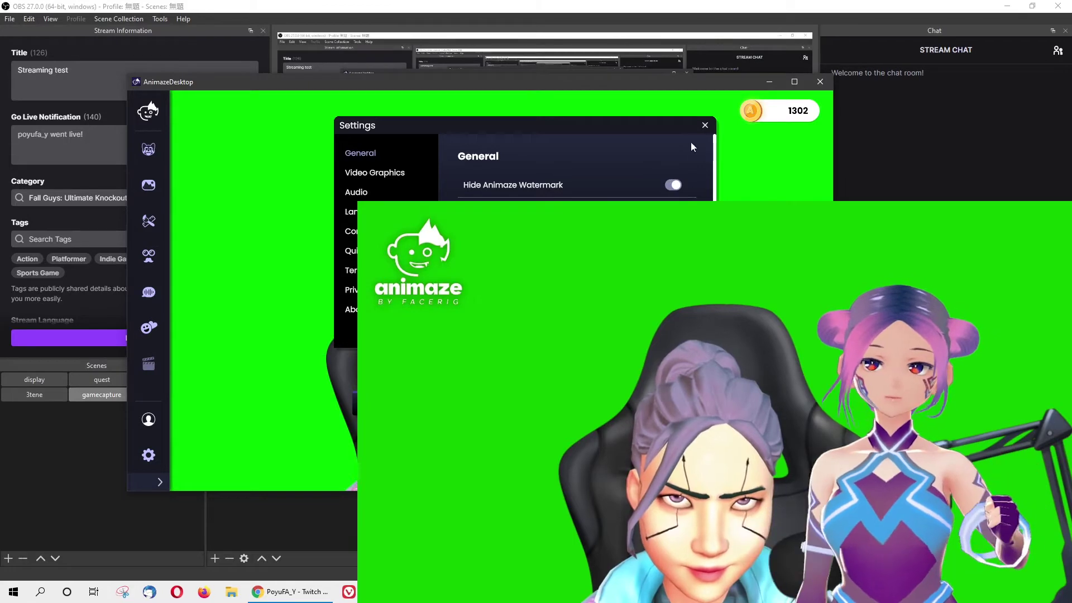
left_click(705, 125)
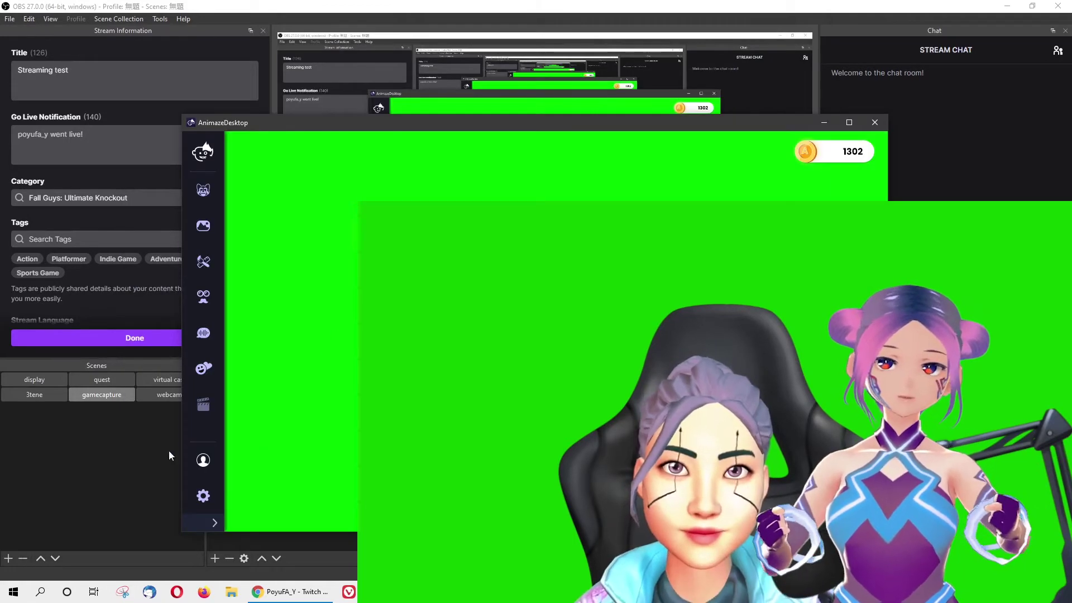
left_click(268, 542)
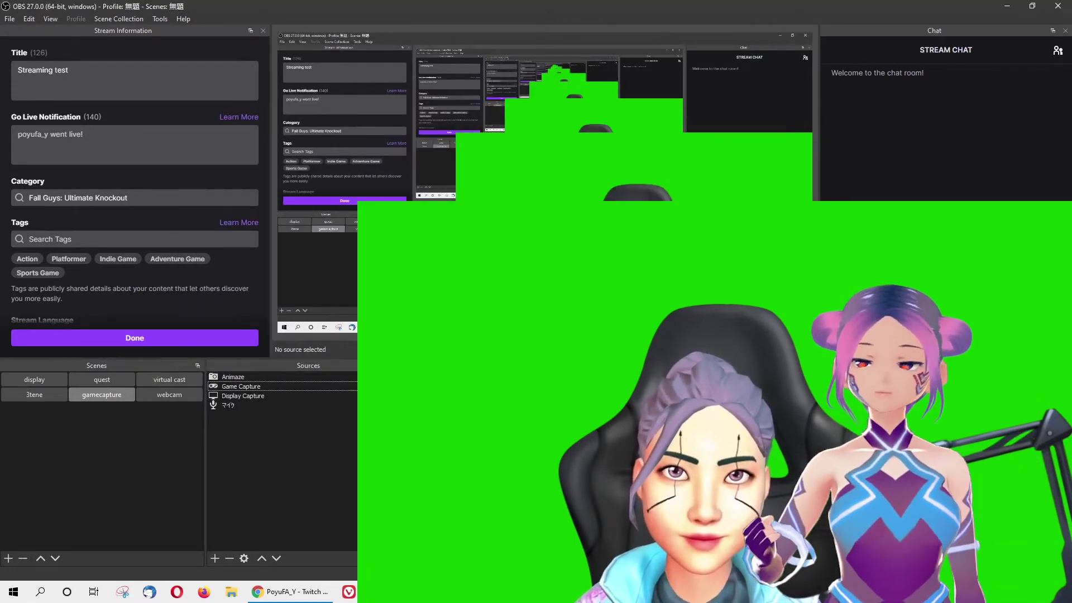
Add a Color Key effect filter to the Animaze source.
left_click(520, 166)
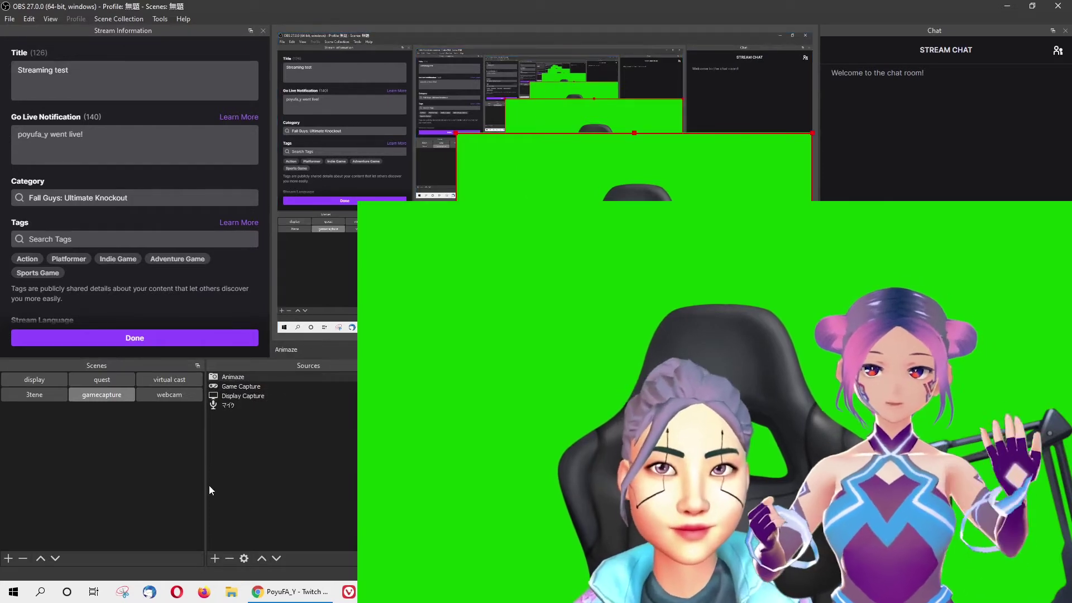
right_click(240, 375)
left_click(268, 323)
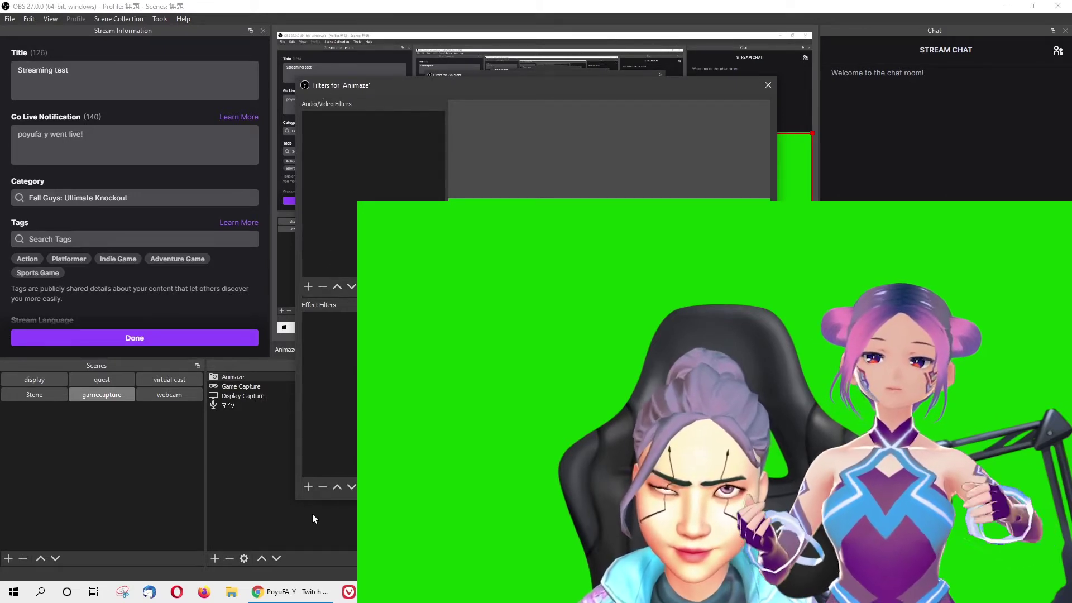
left_click(307, 488)
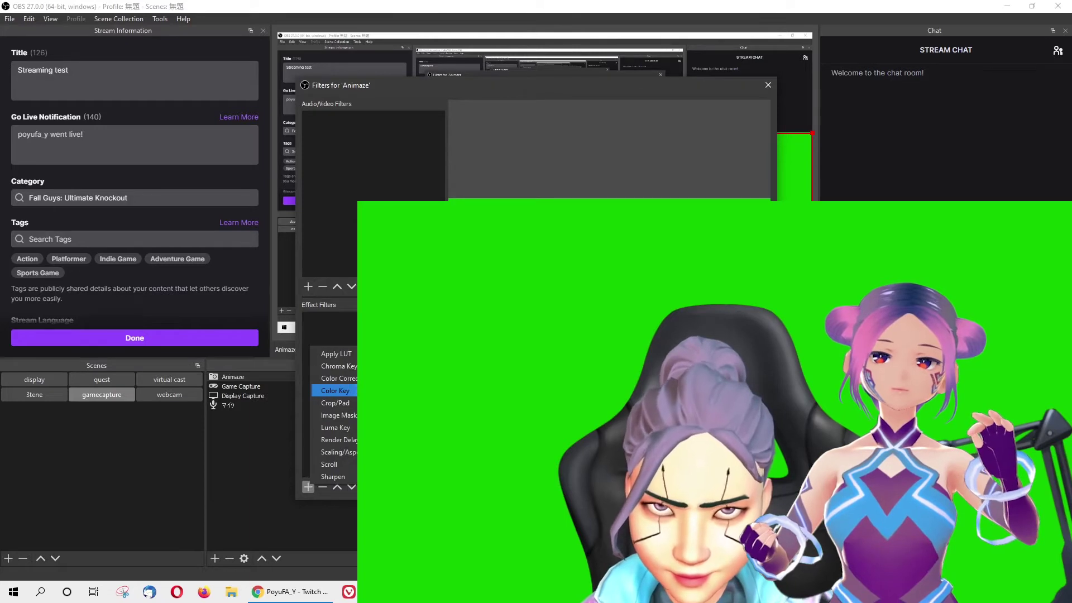
left_click(335, 391)
key("Return")
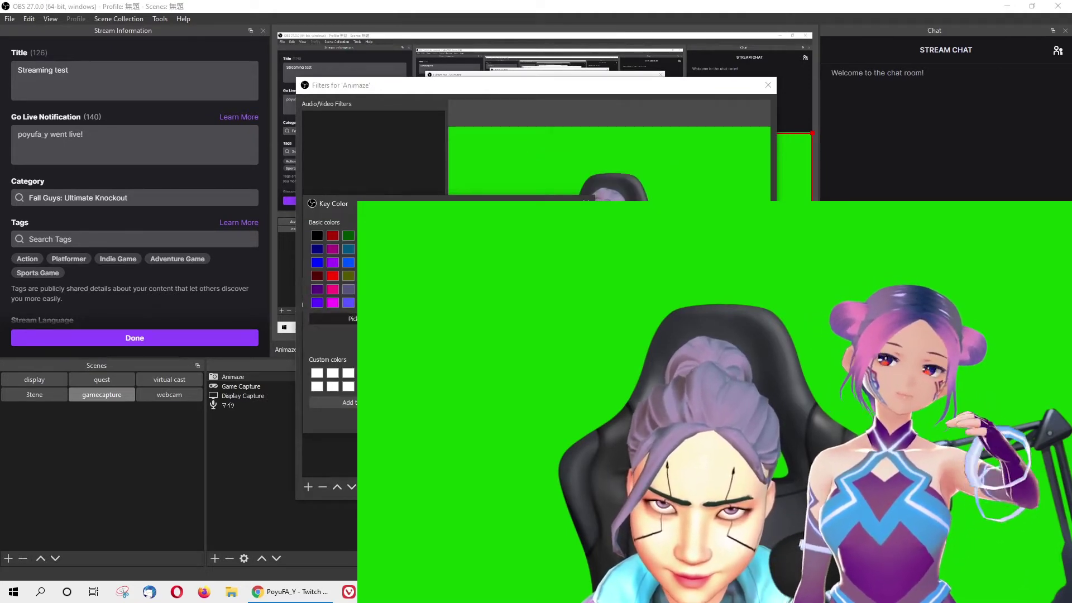
Key out the Animaze feed's #0ec400 green sampled from screen, then raise Similarity and tune Smoothness.
left_click(334, 318)
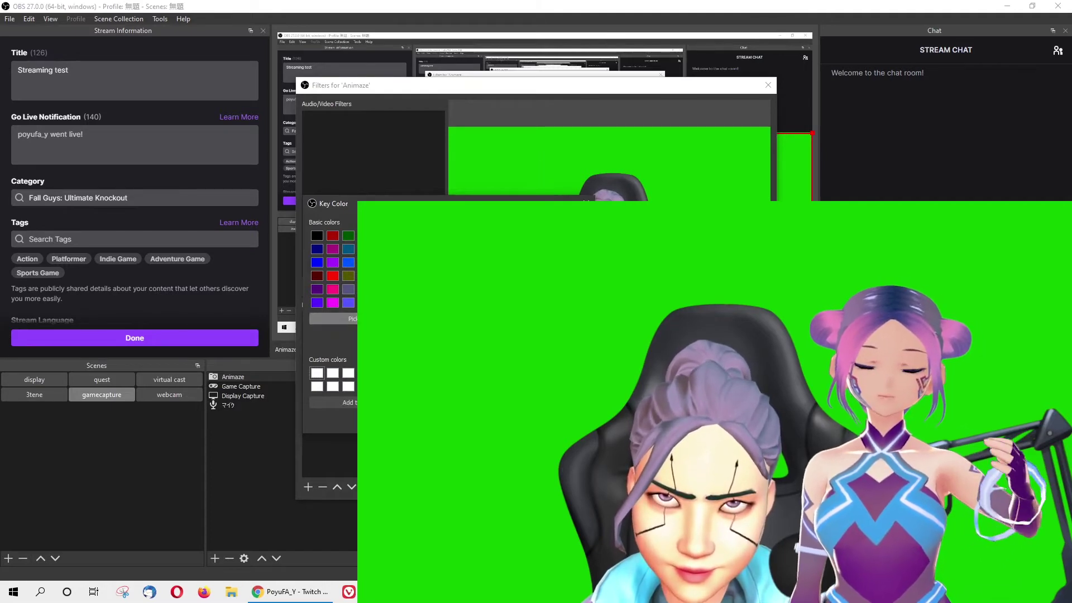
left_click(528, 421)
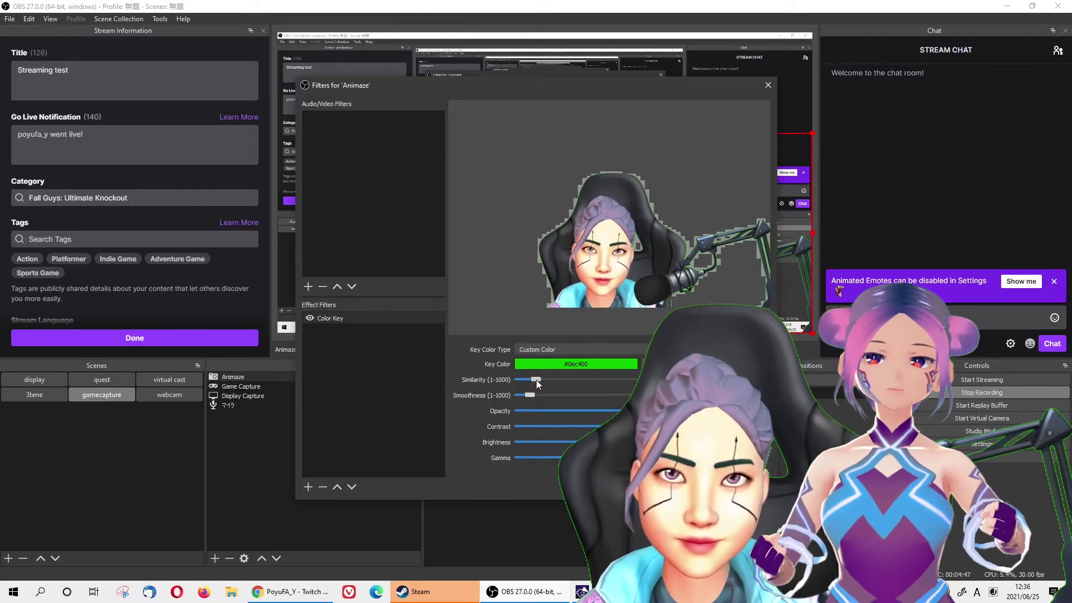
left_click_drag(537, 380, 628, 374)
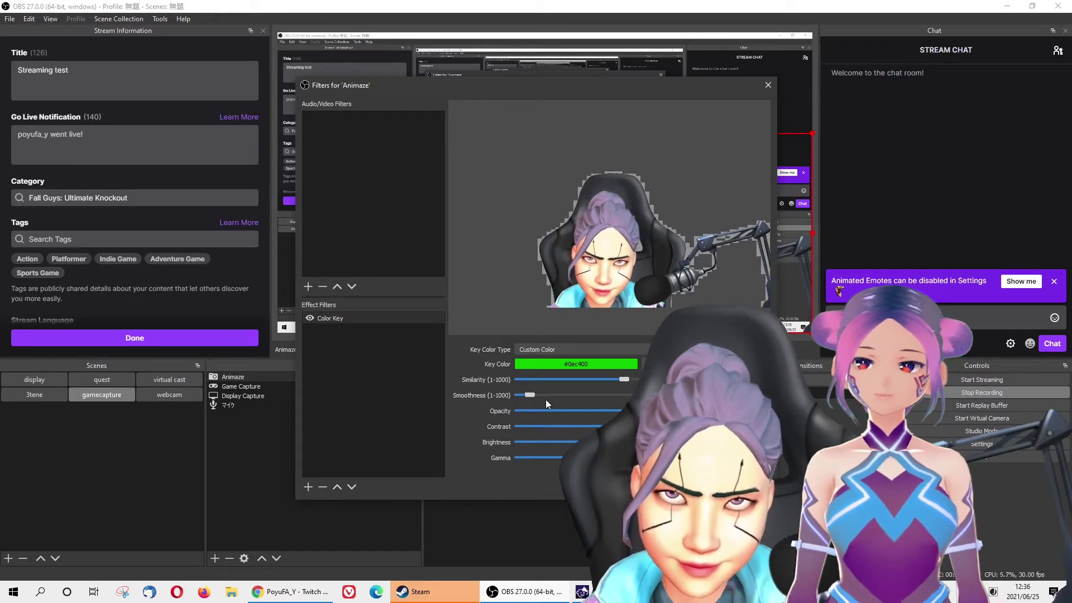
mouse_move(534, 394)
left_mouse_down()
mouse_move(572, 393)
mouse_move(531, 393)
left_mouse_up()
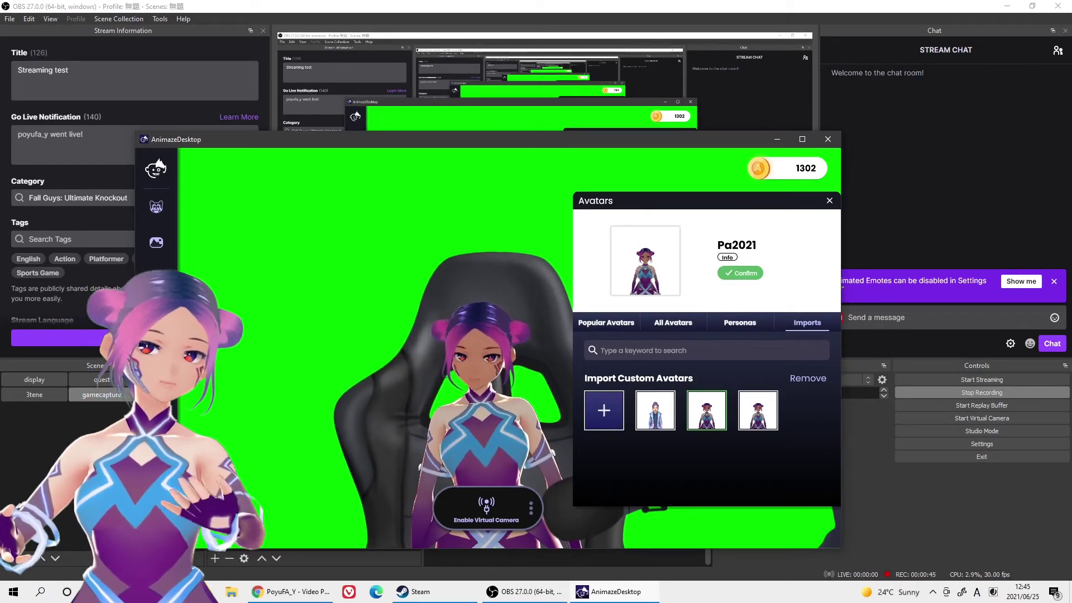
Look through Animaze's settings and iPhone-as-webcam guide, then close them back to the avatar.
left_click(156, 527)
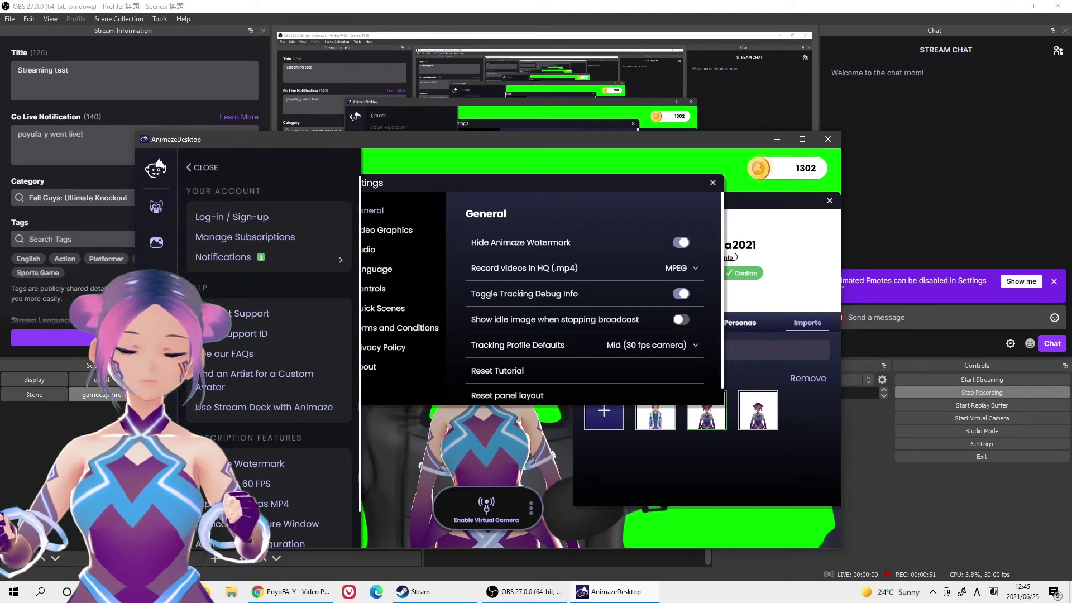
scroll(268, 357, "down", 1)
left_click(216, 529)
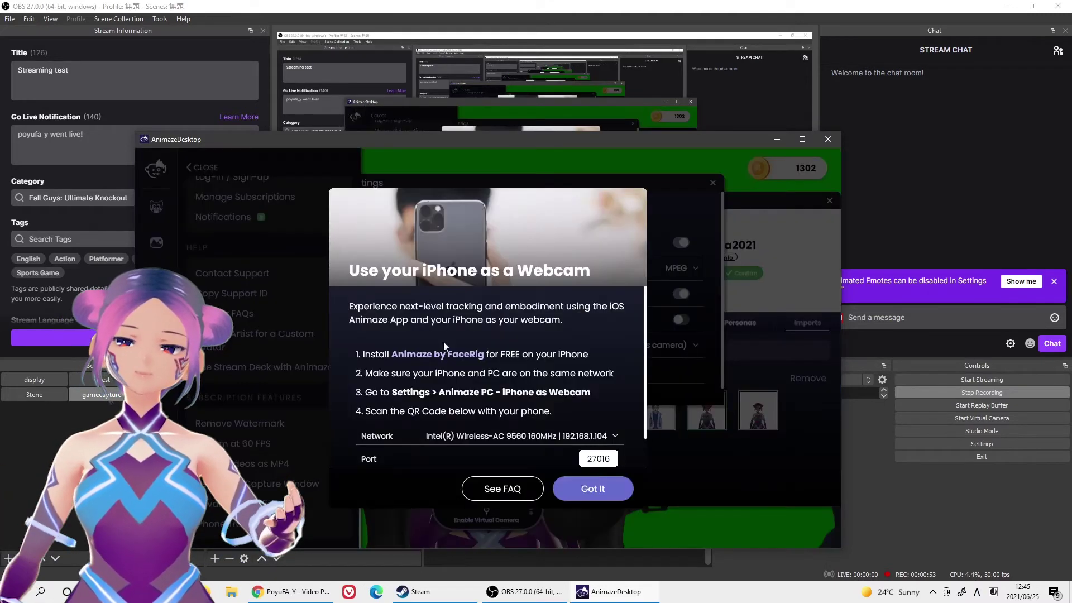
scroll(592, 480, "down", 1)
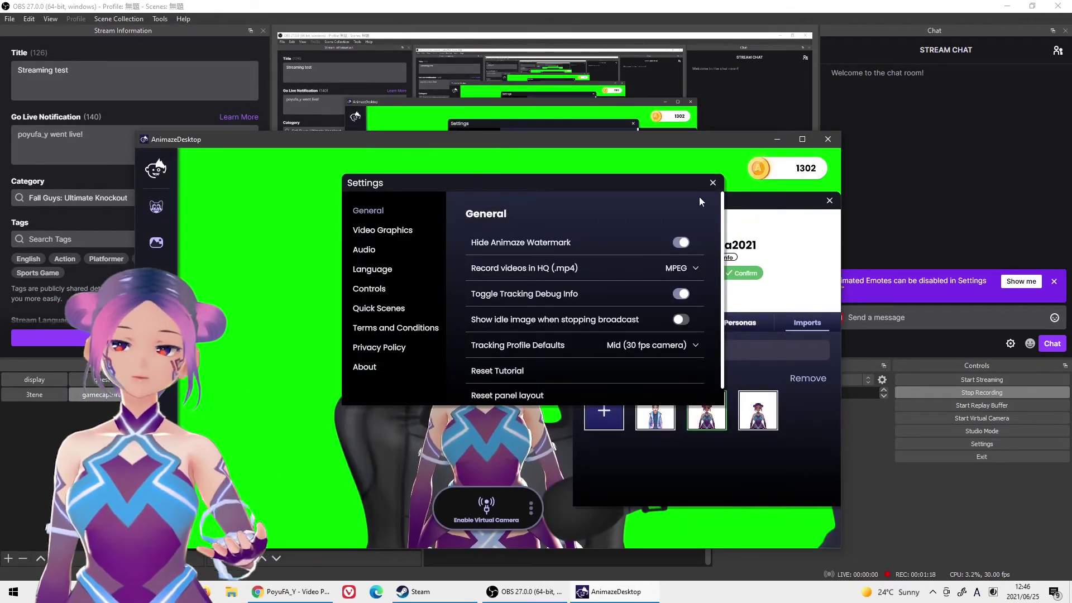
left_click(712, 184)
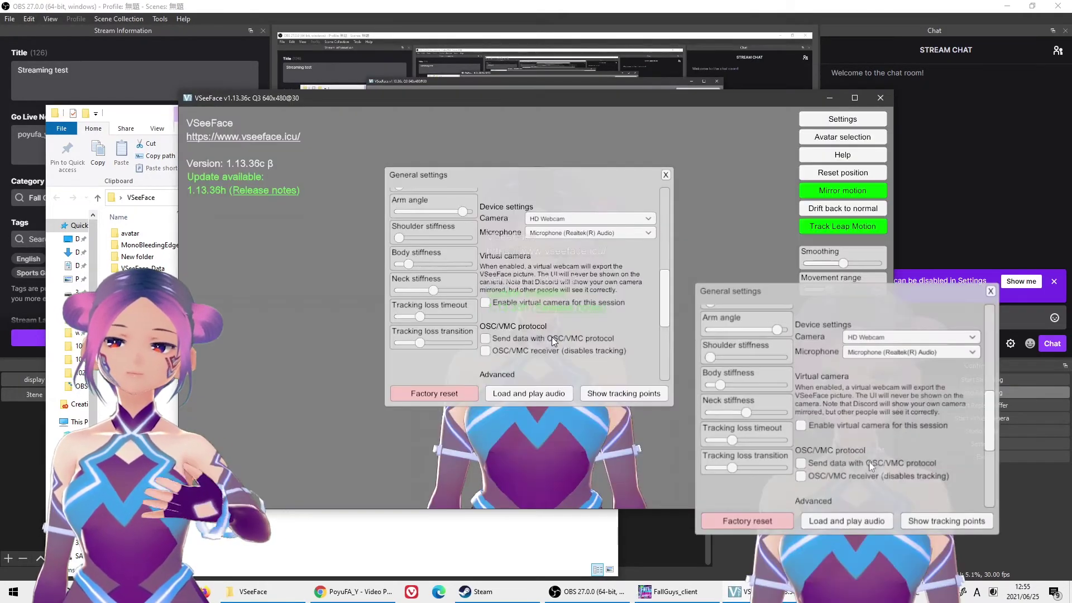
Close VSeeFace's General settings so only the avatar shows, and bring OBS Studio forward.
left_click(668, 176)
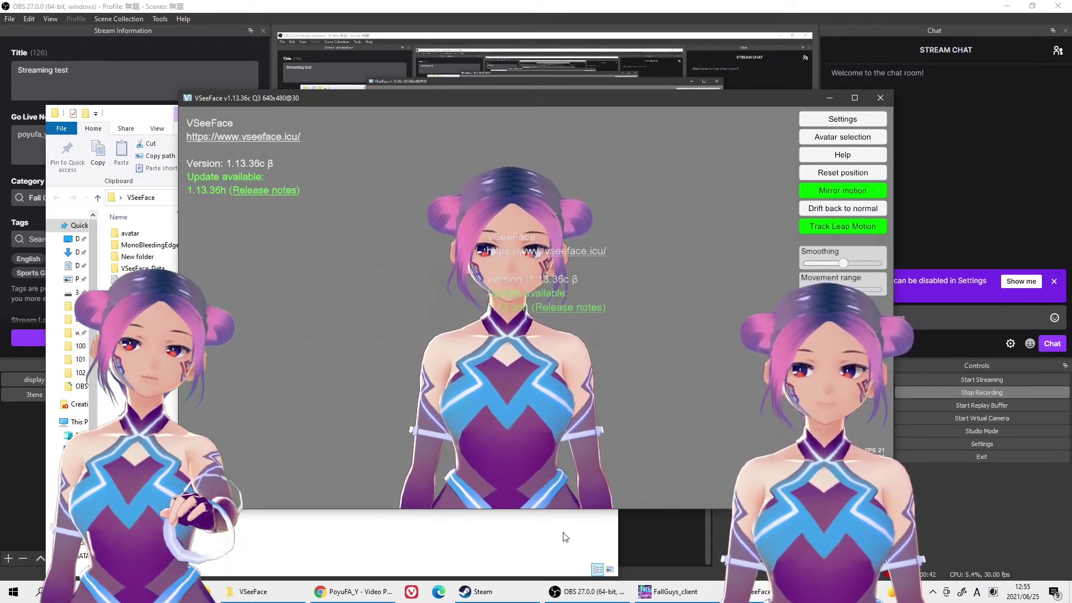
left_click(635, 537)
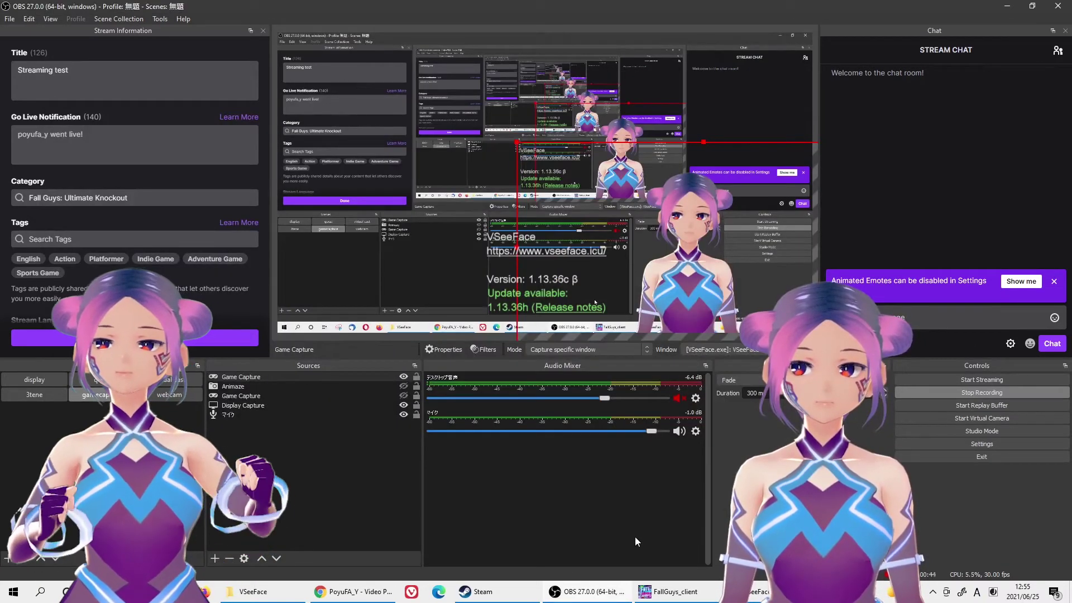
Toggle the Game Capture and Animaze sources on and off, leaving Game Capture visible.
left_click(403, 395)
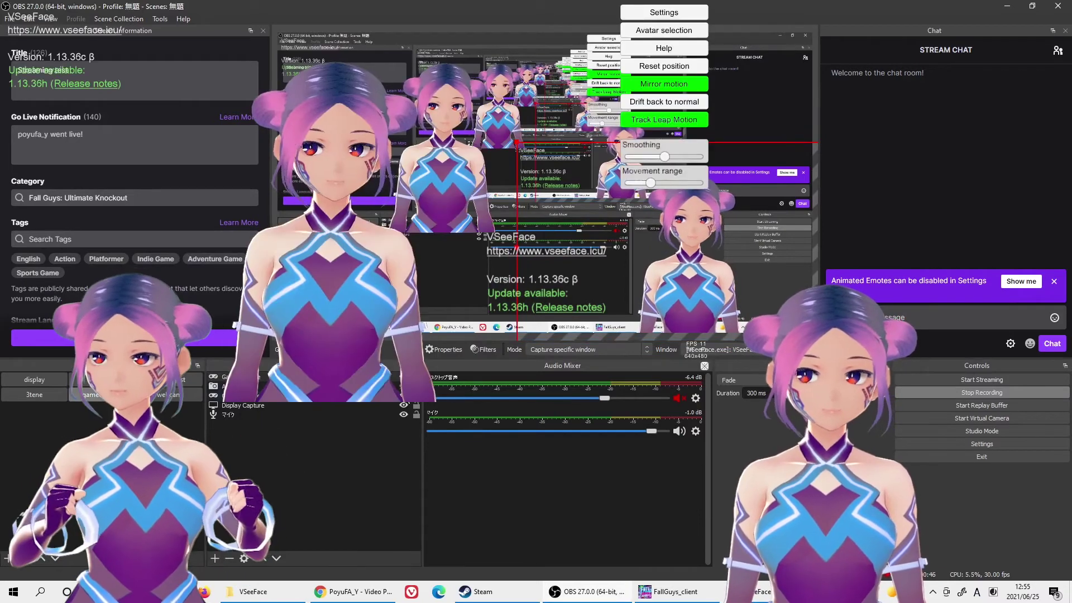
left_click(404, 396)
left_click(402, 387)
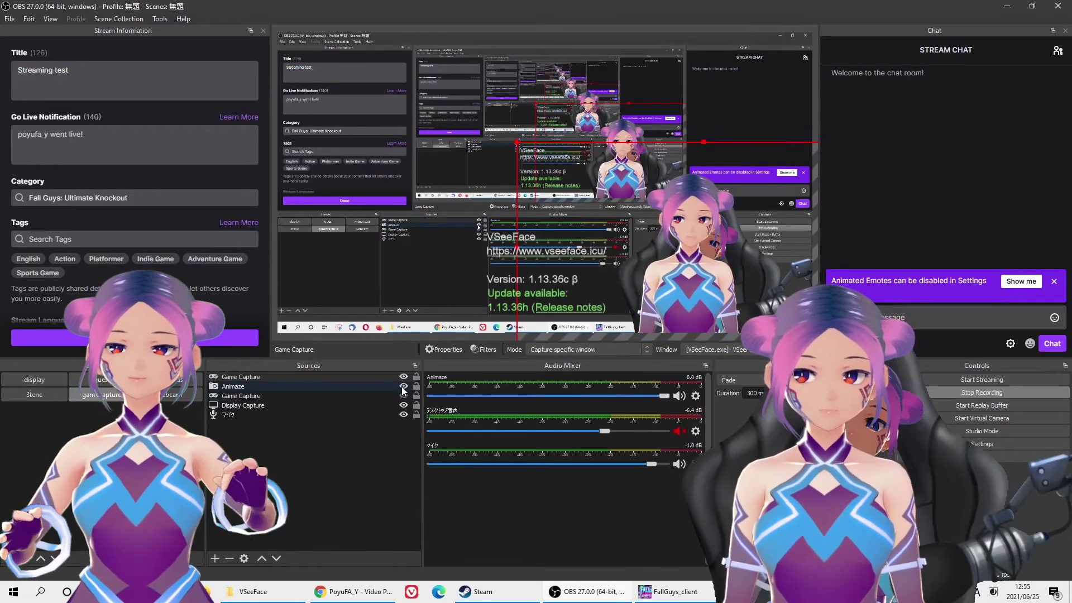
left_click(403, 387)
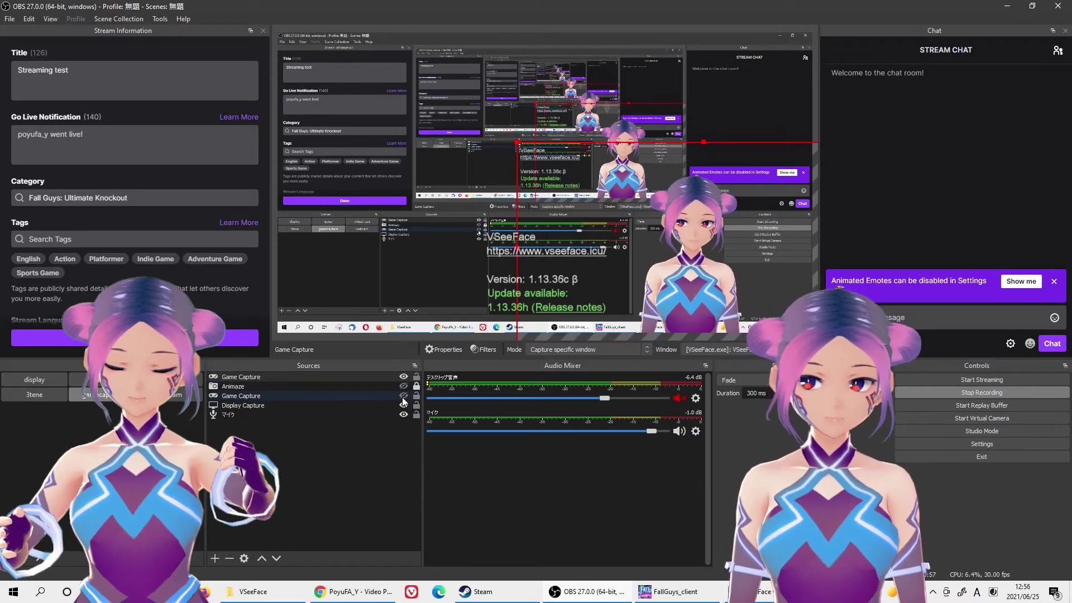
left_click(403, 396)
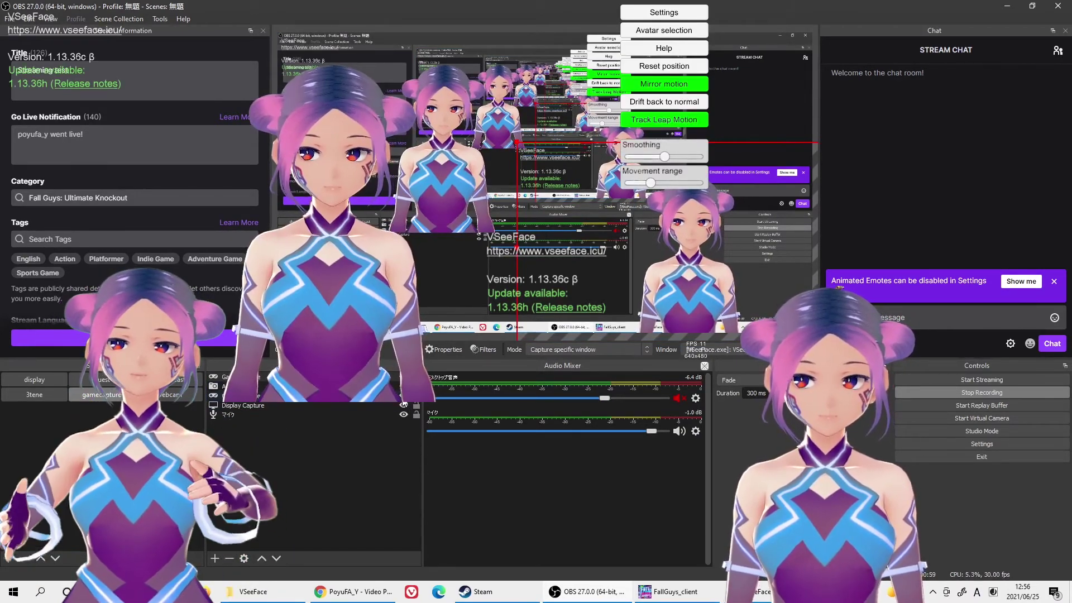
Bring up the Game Capture source's properties and its list of windows to capture.
left_click_drag(404, 397, 474, 371)
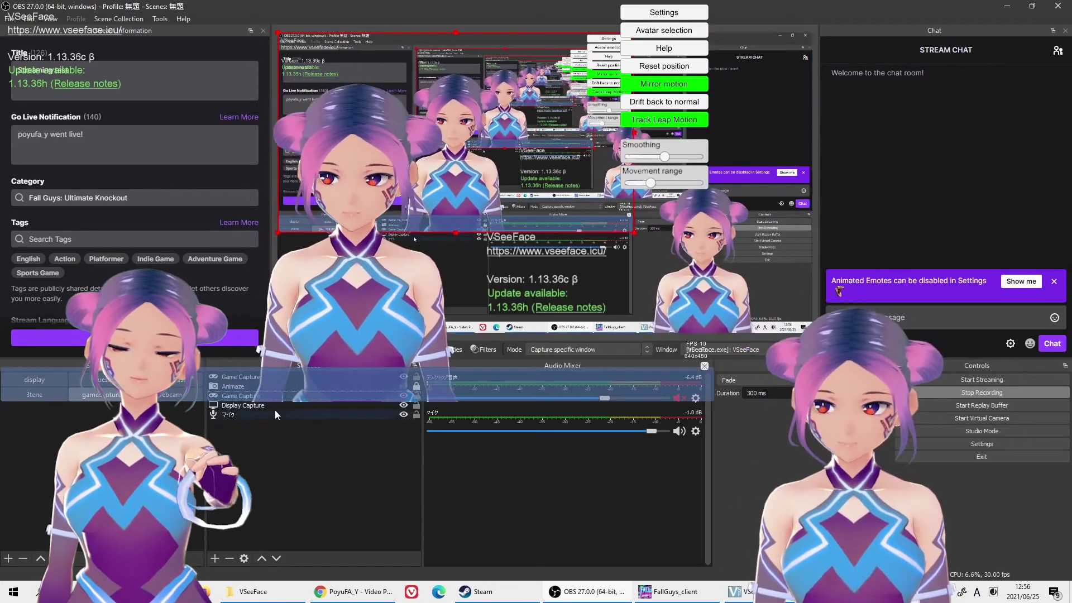
double_click(308, 396)
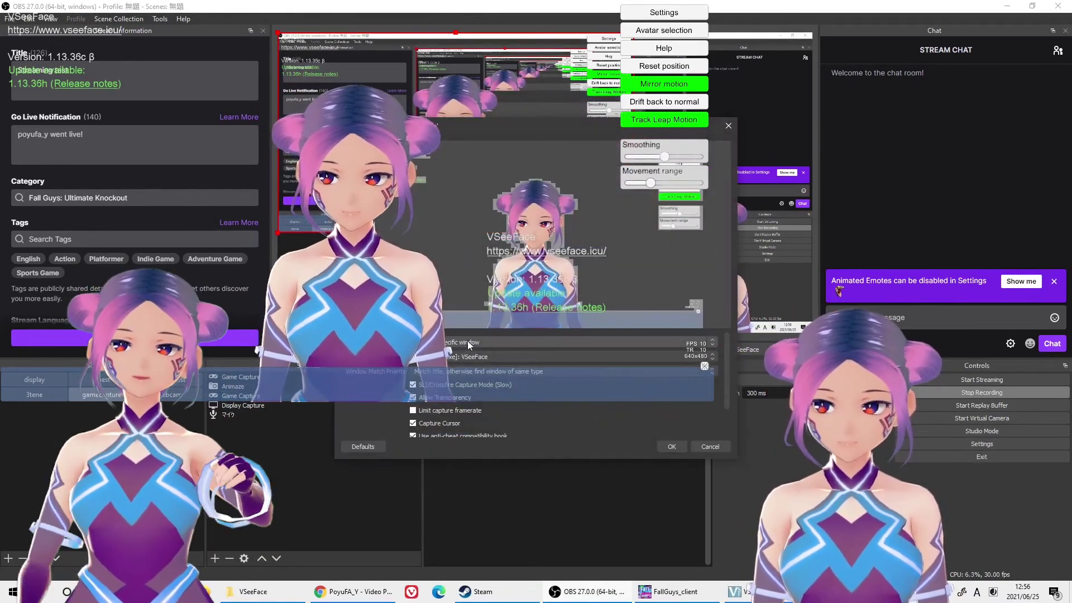
left_click(476, 356)
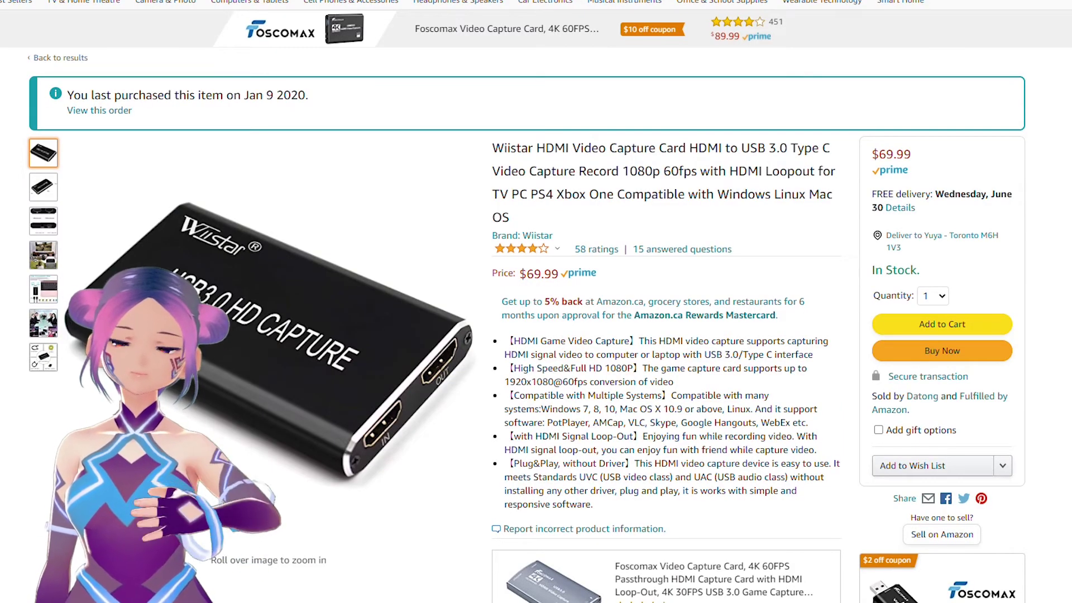
Scroll down the Wiistar HDMI capture card listing on Amazon to the related cards.
scroll(535, 301, "down", 5)
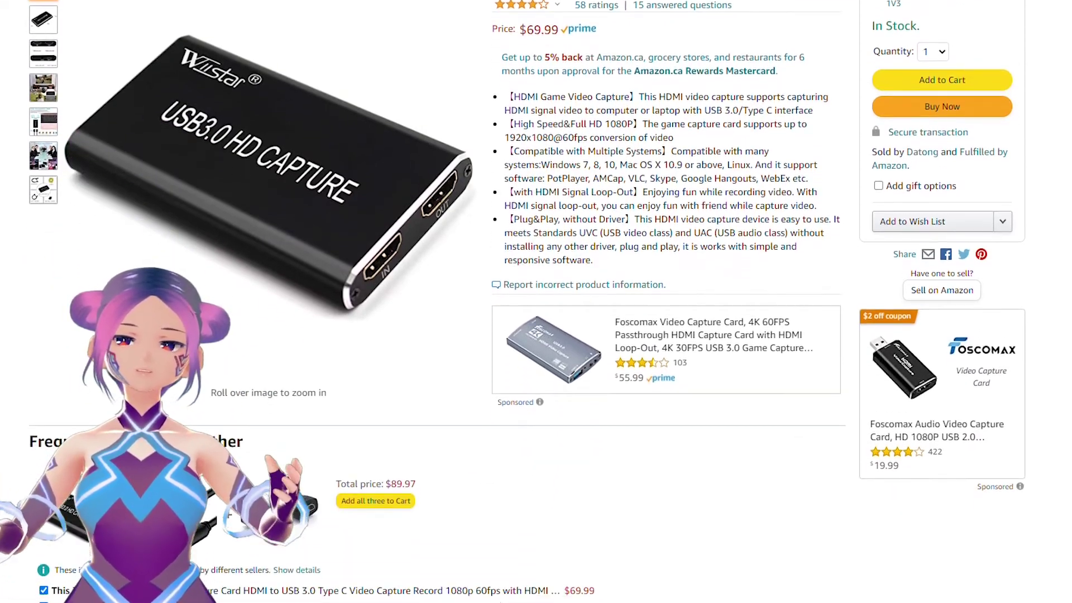
scroll(536, 301, "down", 6)
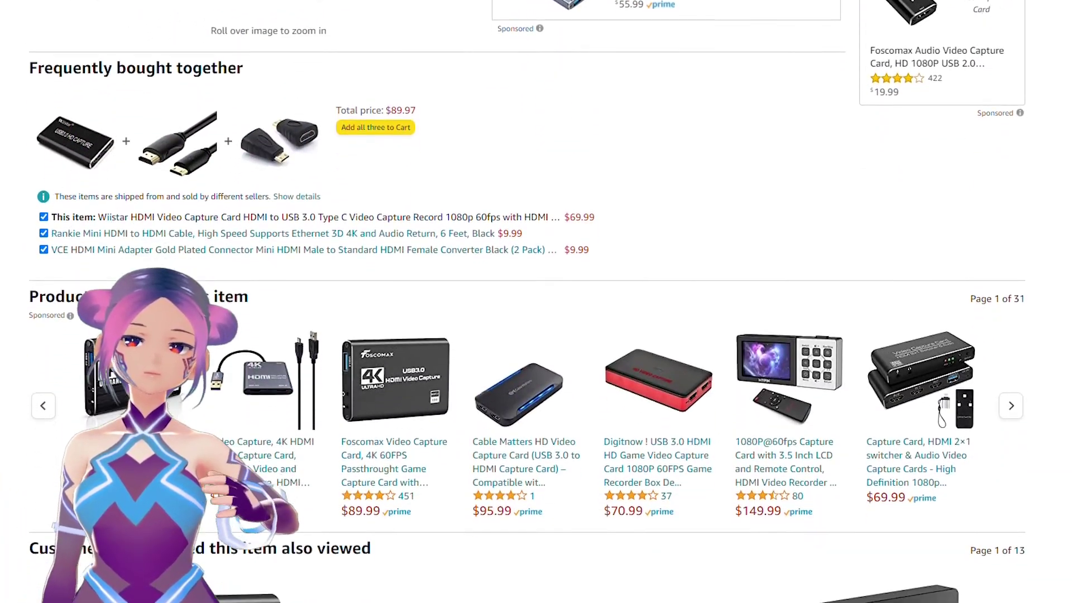
scroll(536, 301, "down", 4)
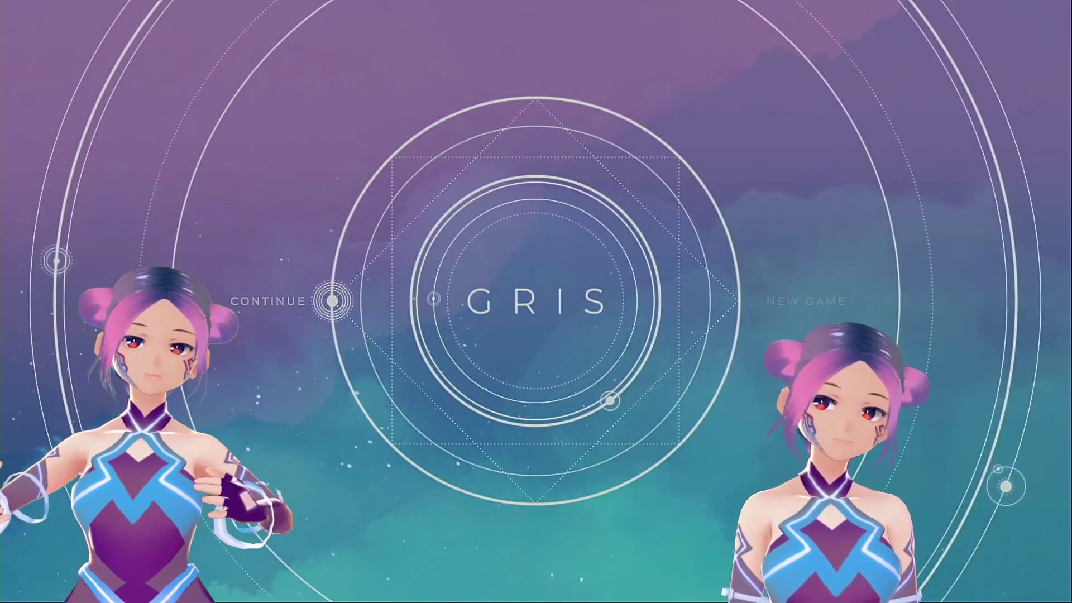
Choose CONTINUE on the Gris title menu to resume the saved game.
key("Right")
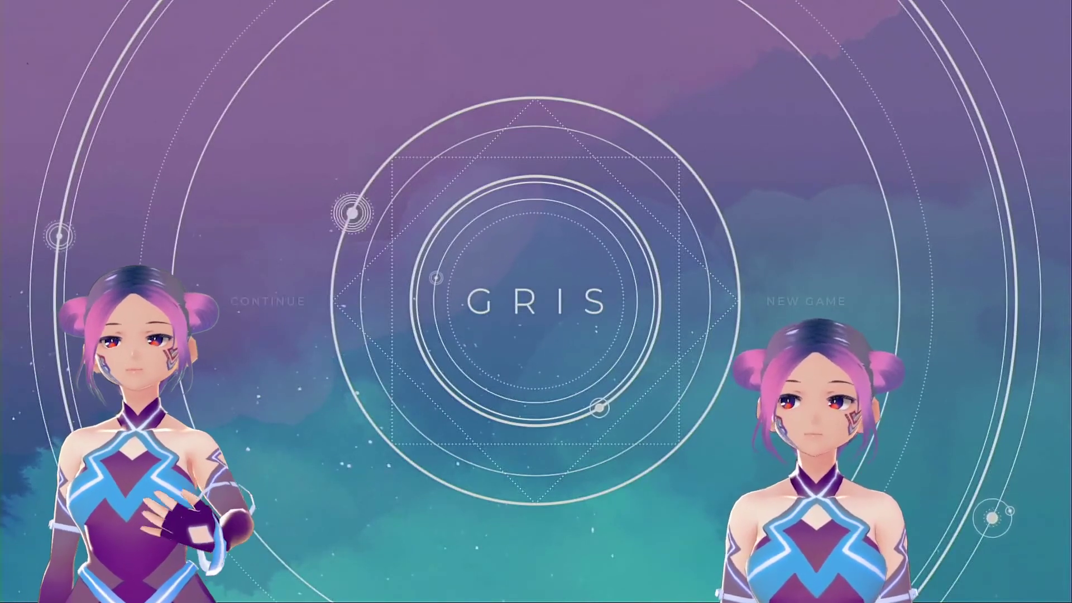
key("Left")
key("Return")
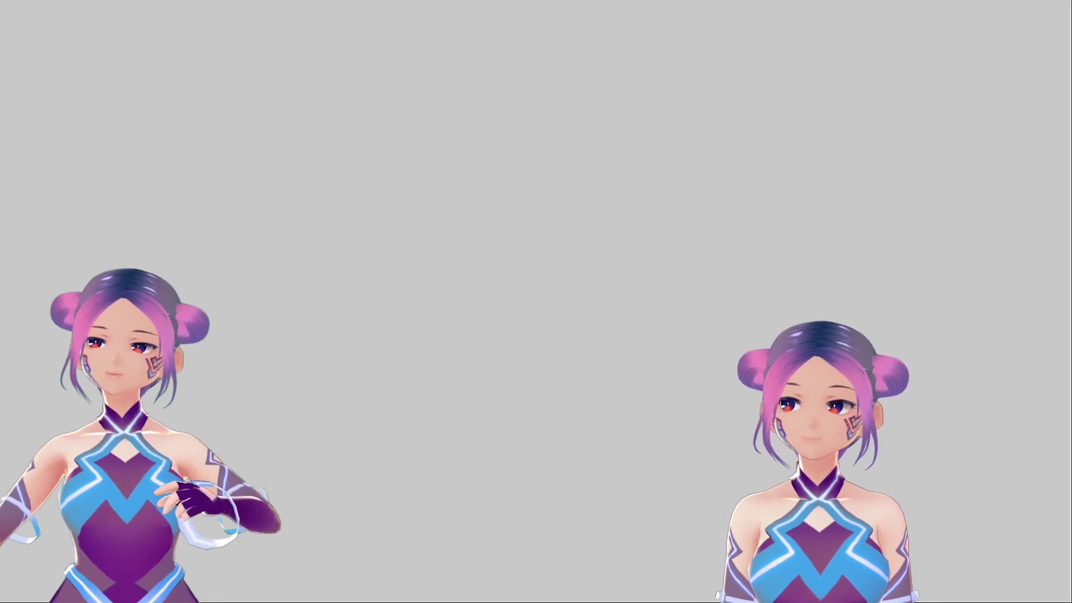
Walk the character right along the bridge, jumping once, past the dark pillar.
key("Right")
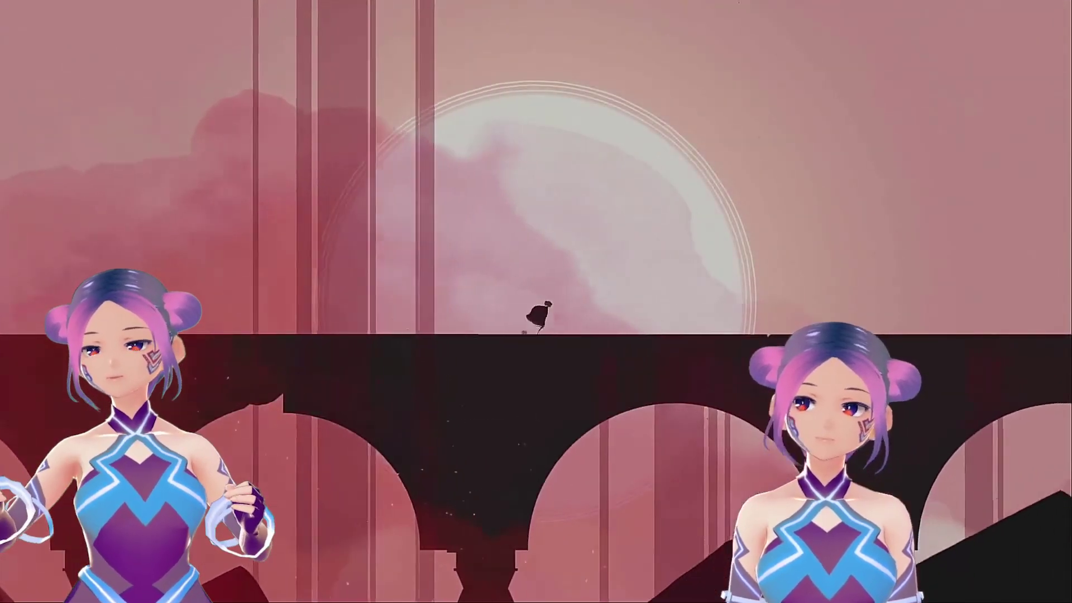
key("space")
key("Right")
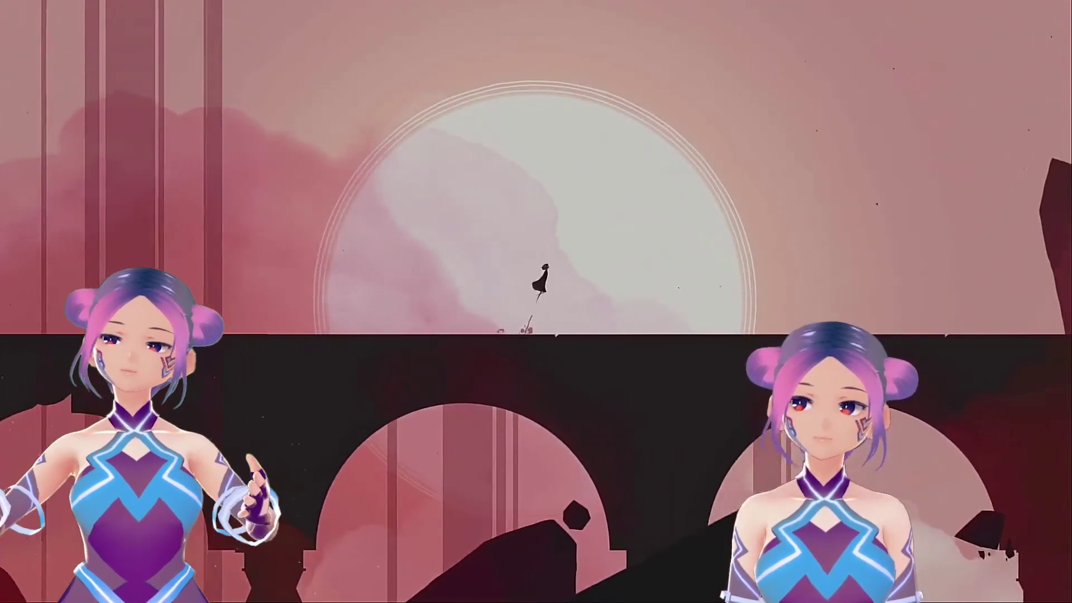
key("Right")
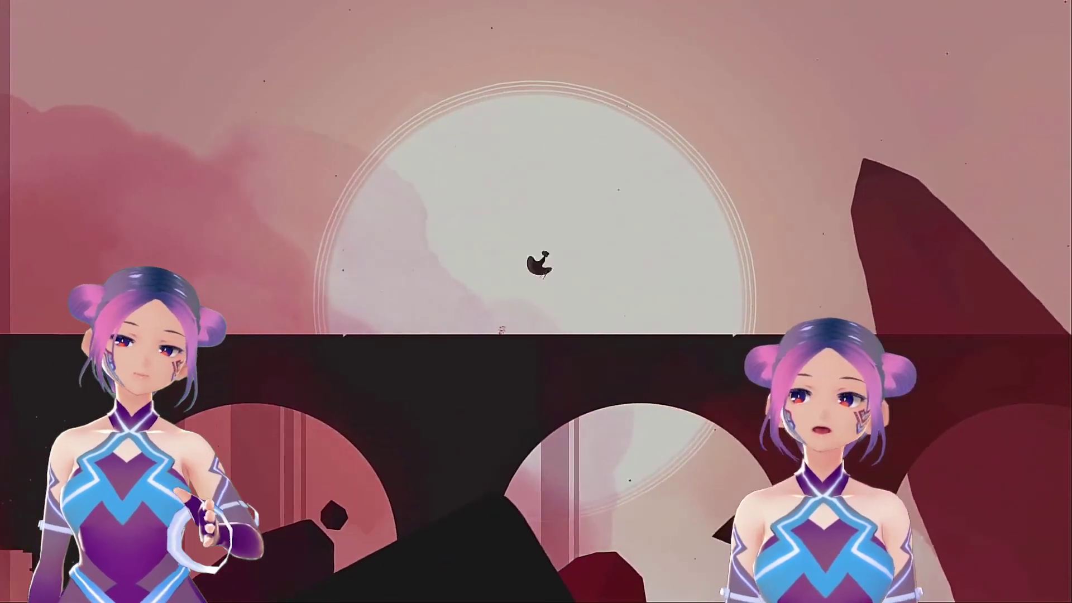
key("Right")
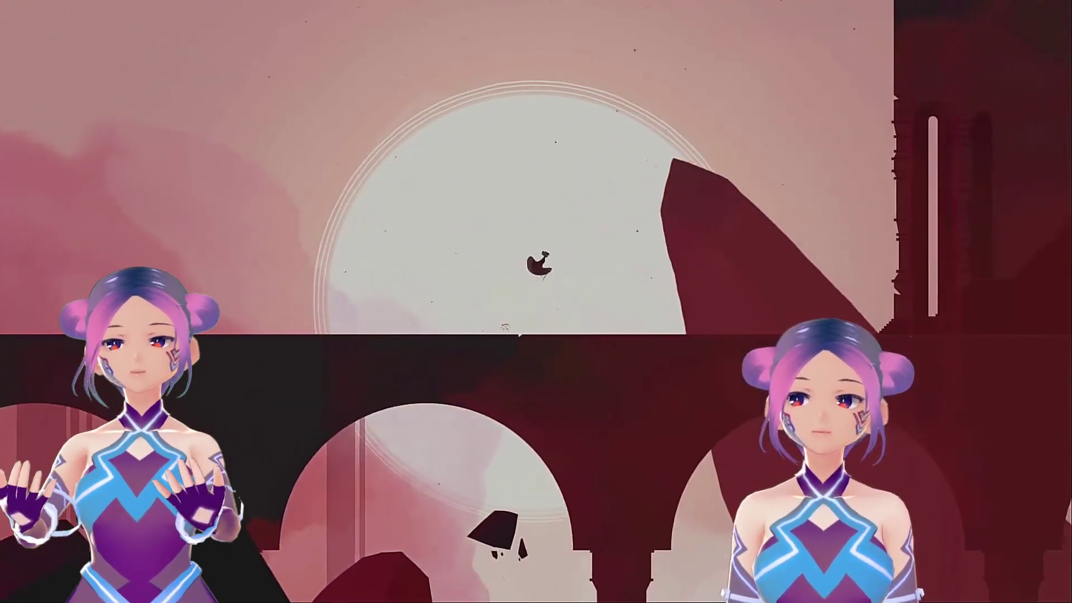
key("Right")
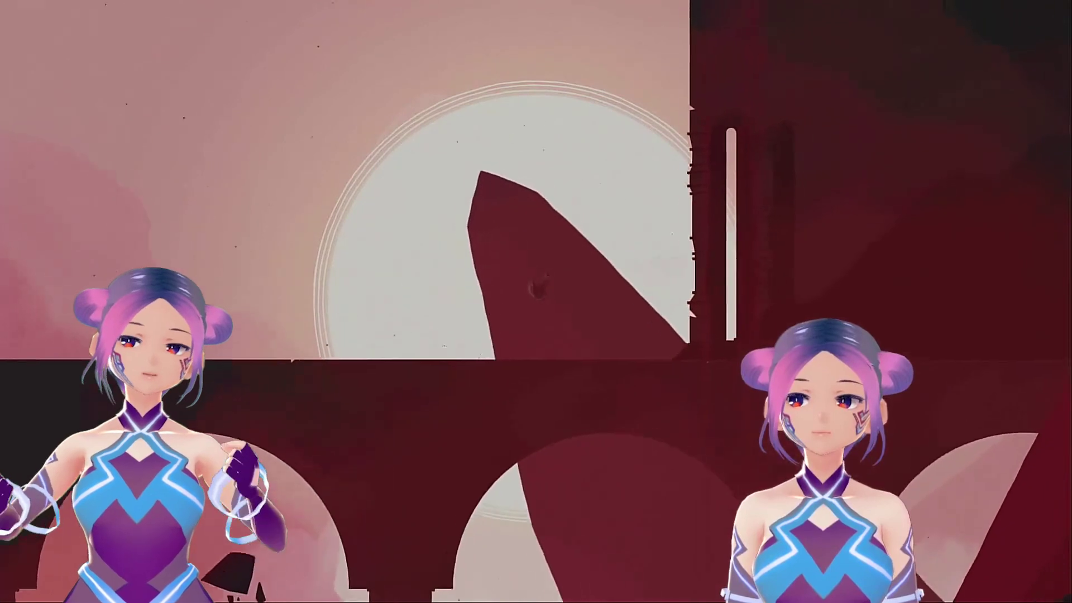
key("Right")
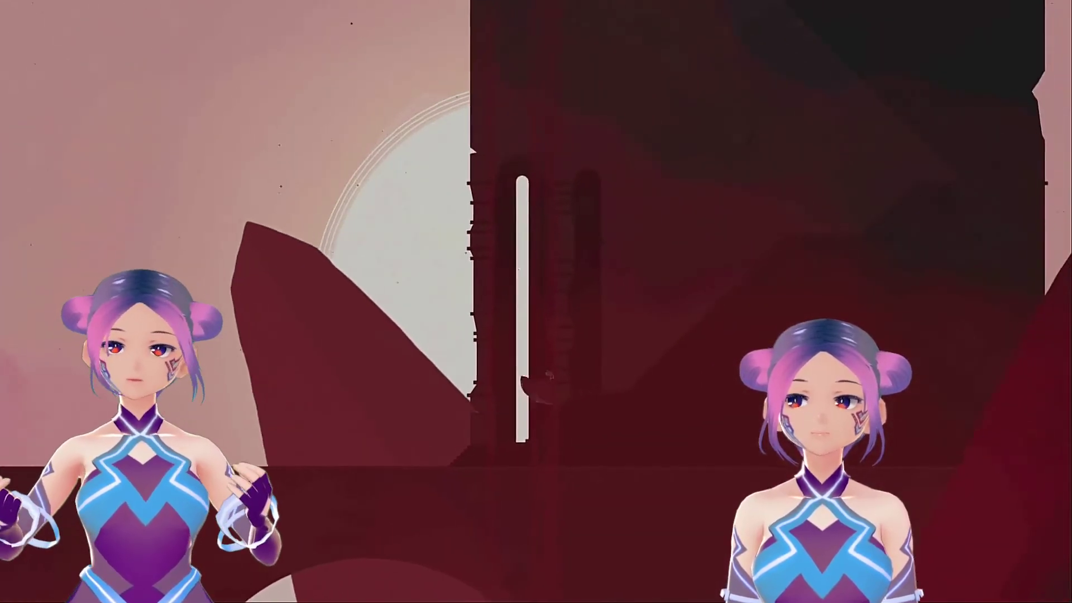
key("Right")
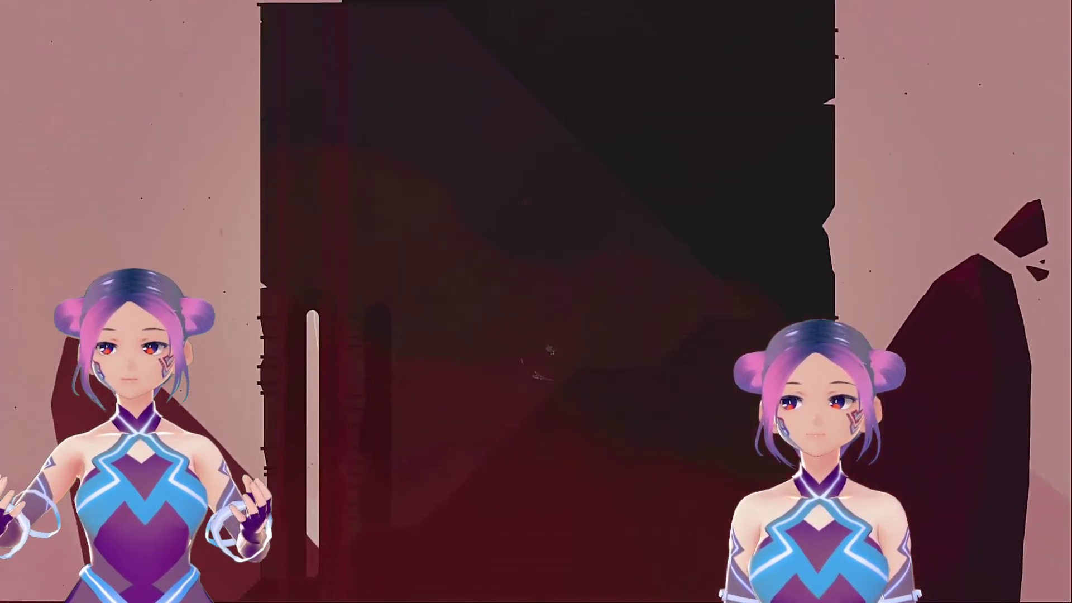